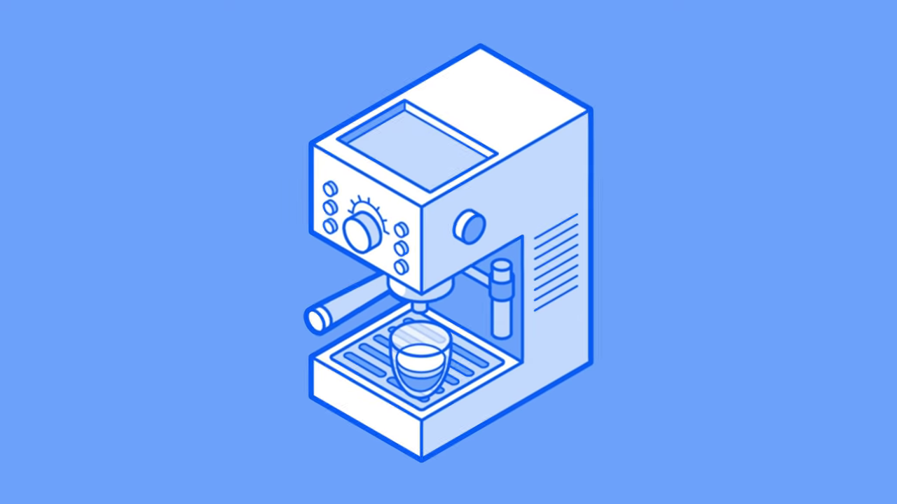
# Activate the Pen tool in the blank untitled document
pyautogui.press('p')
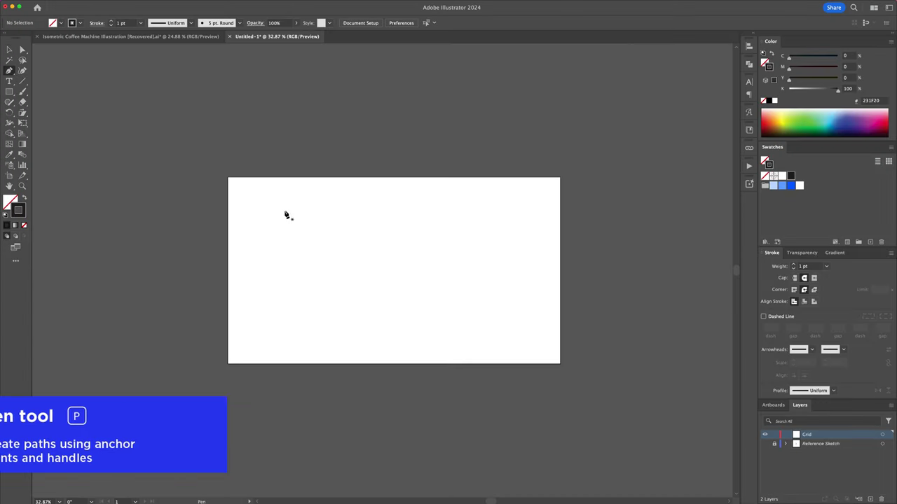
# Draw a vertical line and repeat evenly spaced copies across the artboard
pyautogui.click(228, 121)
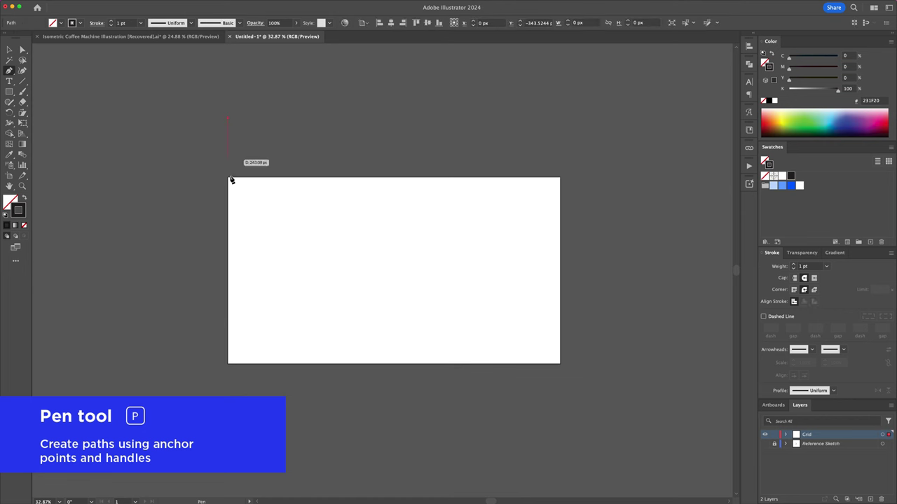
pyautogui.keyDown('shift'); pyautogui.click(227, 425); pyautogui.keyUp('shift')
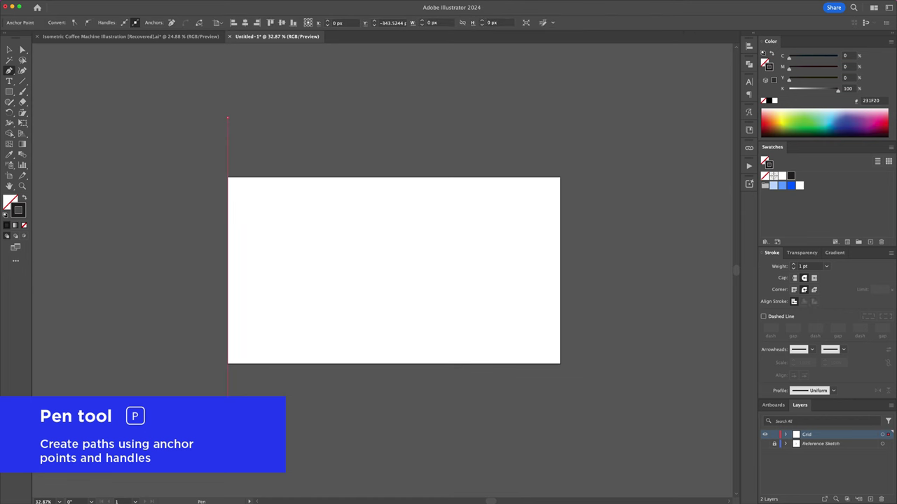
pyautogui.press('v')
pyautogui.moveTo(228, 145)
pyautogui.mouseDown()
pyautogui.moveTo(239, 145)
pyautogui.moveTo(231, 145)
pyautogui.mouseUp()
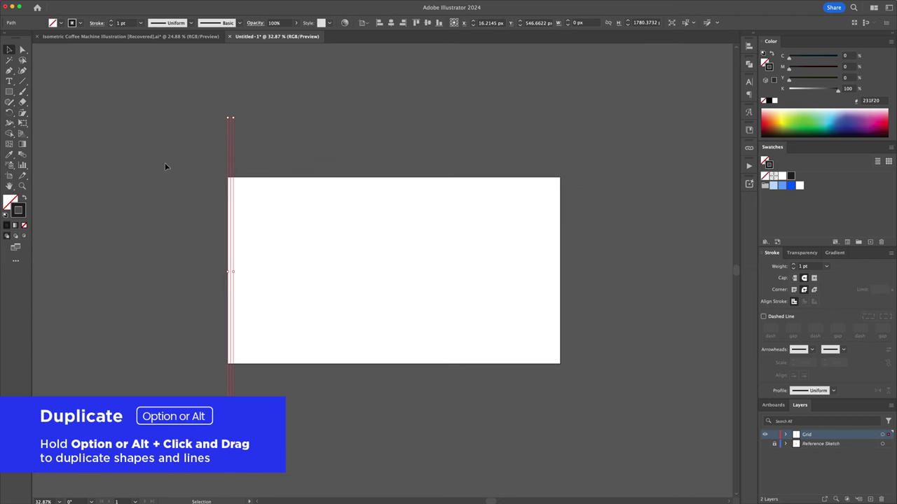
pyautogui.press('super+d')
pyautogui.press('super+d')
pyautogui.press('super+d')
pyautogui.press('super+d')
pyautogui.press('super+d')
pyautogui.press('super+d')
pyautogui.press('super+d')
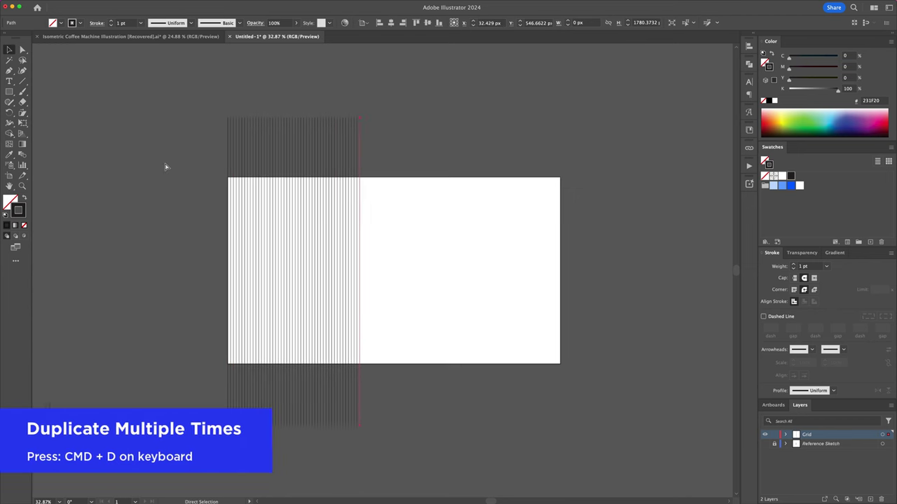
pyautogui.press('super+d')
pyautogui.press('super+d')
pyautogui.press('super+d')
pyautogui.press('super+d')
pyautogui.press('super+d')
pyautogui.press('super+d')
pyautogui.press('super+d')
pyautogui.press('super+d')
pyautogui.press('super+d')
# Group all the vertical lines and centre the group on the artboard at X 960 px
pyautogui.click(167, 101)
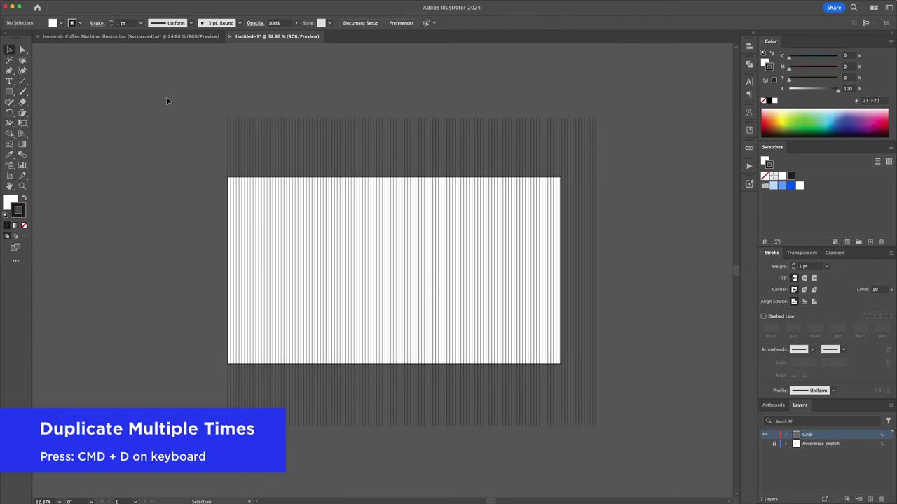
pyautogui.press('super+a')
pyautogui.rightClick(424, 126)
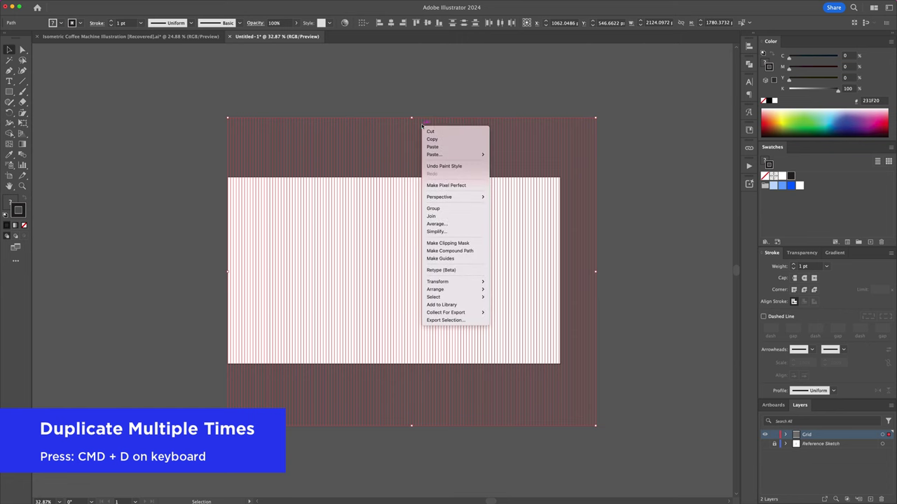
pyautogui.click(434, 209)
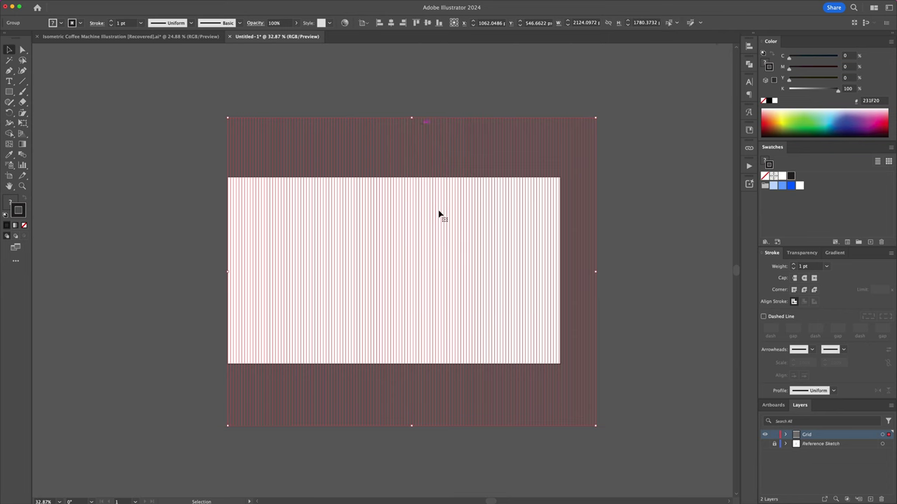
pyautogui.click(391, 22)
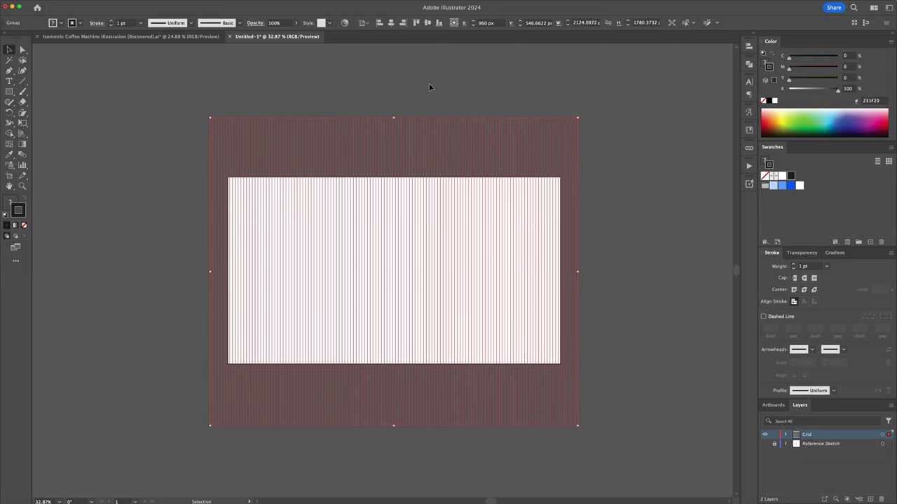
pyautogui.click(433, 94)
pyautogui.click(400, 142)
# Add a copy of the vertical line grid rotated 60°
pyautogui.press('r')
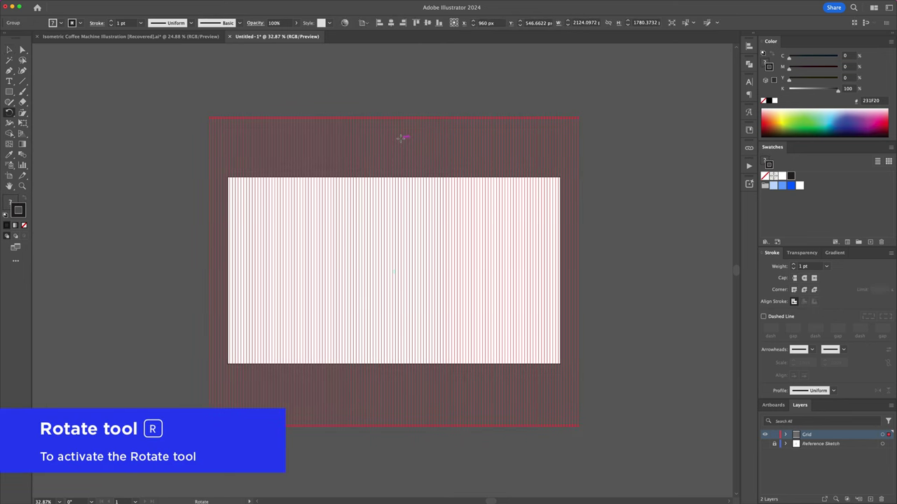
pyautogui.press('Return')
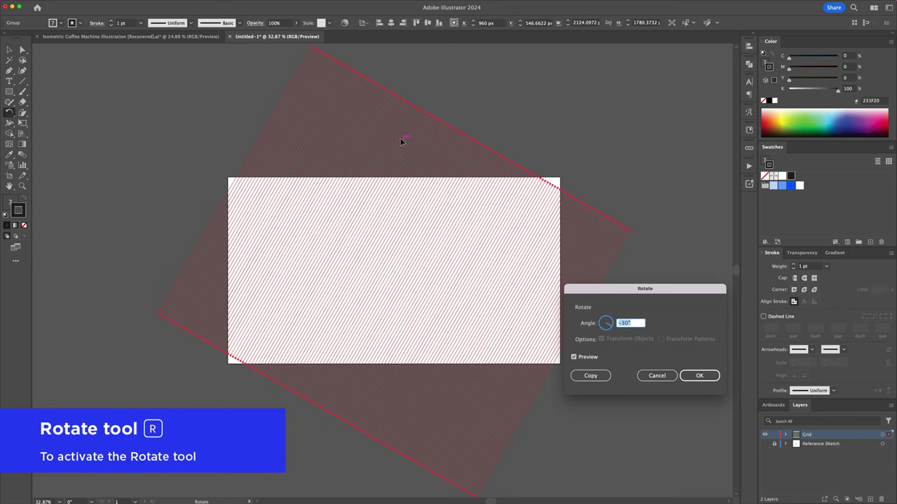
pyautogui.moveTo(616, 291)
pyautogui.mouseDown()
pyautogui.moveTo(433, 238)
pyautogui.moveTo(410, 218)
pyautogui.mouseUp()
pyautogui.write('60')
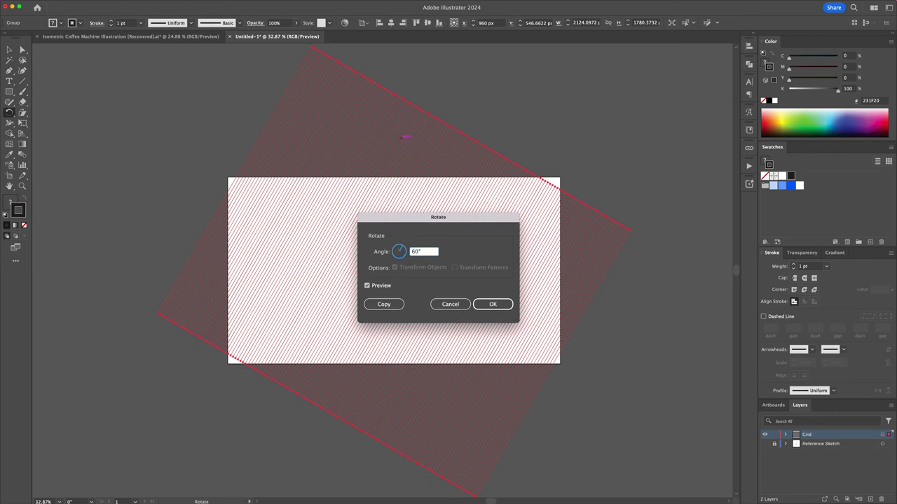
pyautogui.click(389, 309)
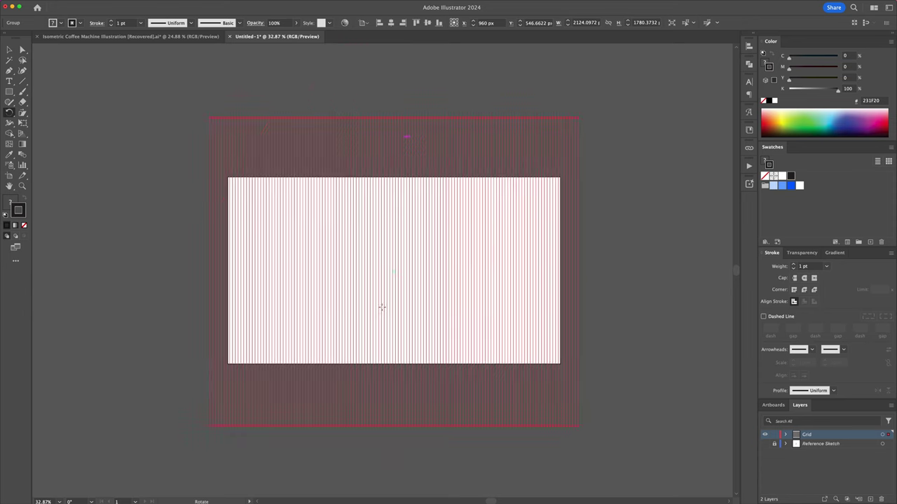
# Add a second copy of the original vertical grid rotated −60°
pyautogui.press('v')
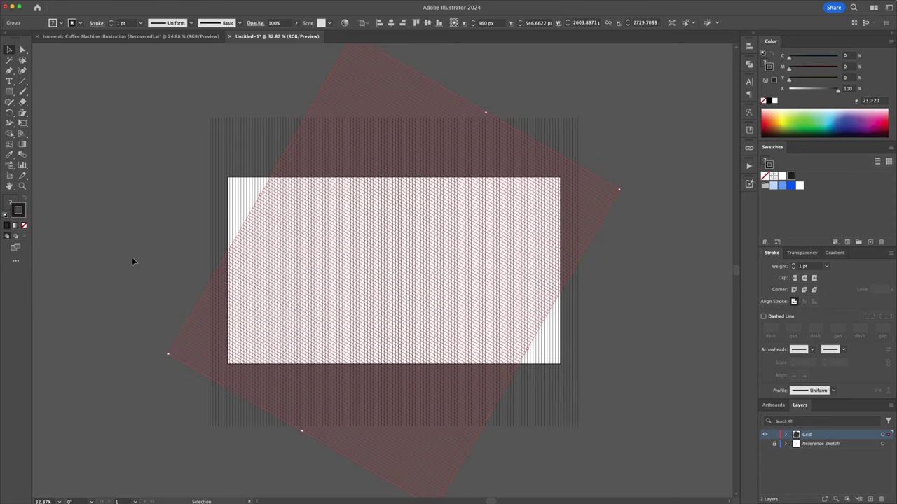
pyautogui.click(129, 256)
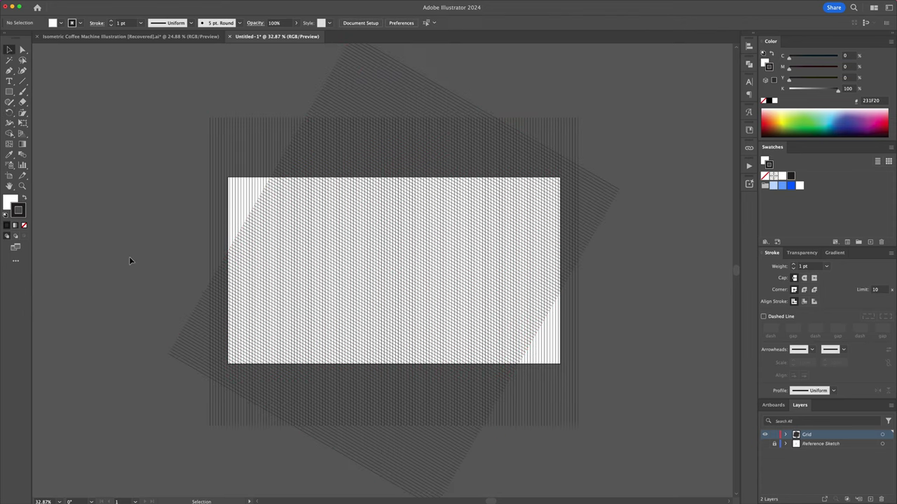
pyautogui.click(235, 164)
pyautogui.press('r')
pyautogui.press('Return')
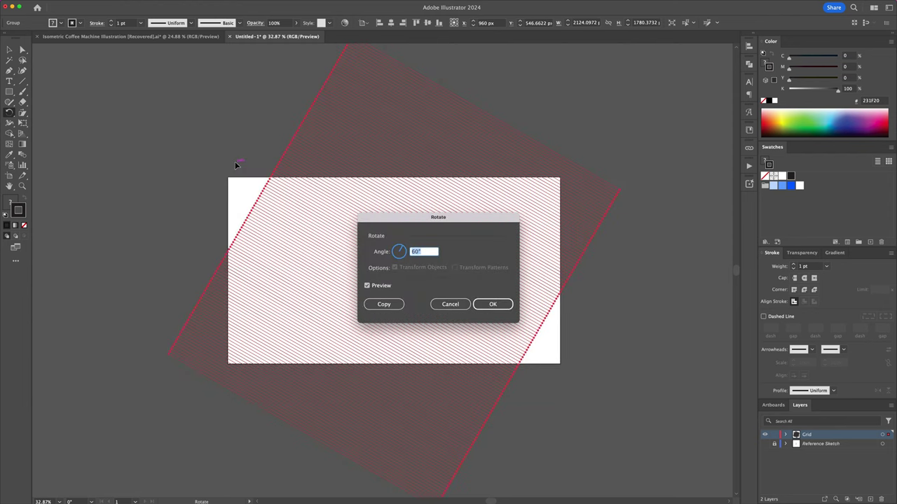
pyautogui.write('0')
pyautogui.click(497, 304)
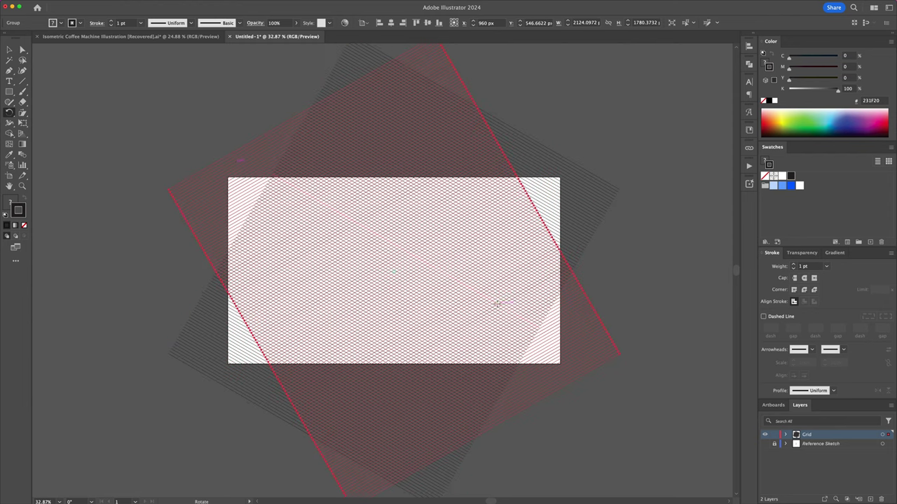
pyautogui.hotkey('ctrl', 'shift', 'a')
# Clip the isometric grid to an artboard-sized rectangle, show the Reference Sketch, and begin the outline
pyautogui.press('m')
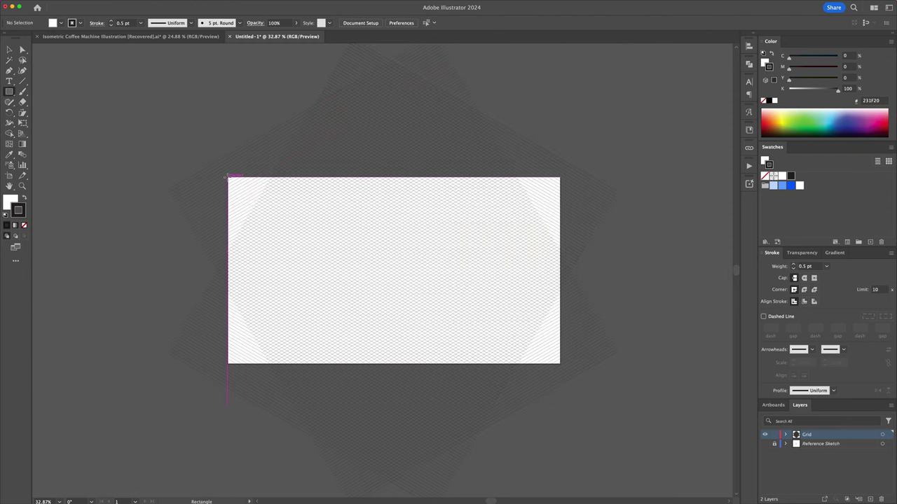
pyautogui.moveTo(228, 178); pyautogui.dragTo(558, 362)
pyautogui.hotkey('ctrl', 'shift', 'a')
pyautogui.press('v')
pyautogui.hotkey('ctrl', 'a')
pyautogui.rightClick(390, 242)
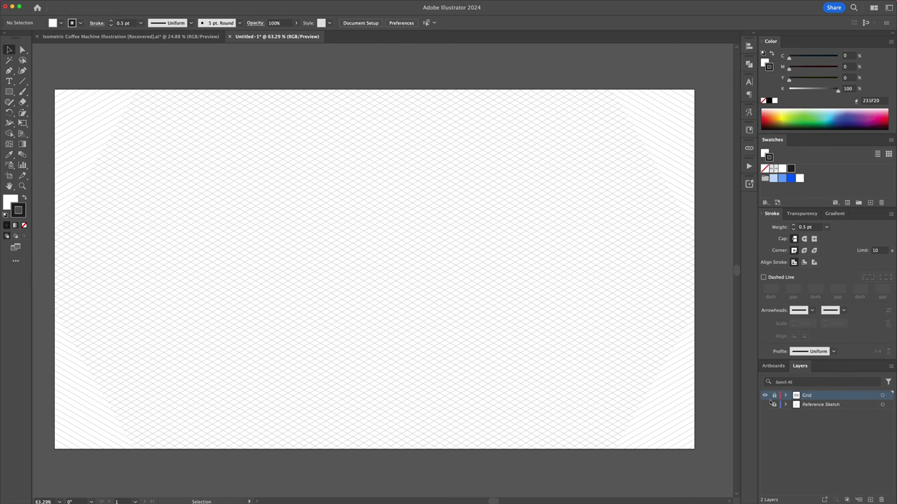
pyautogui.click(765, 405)
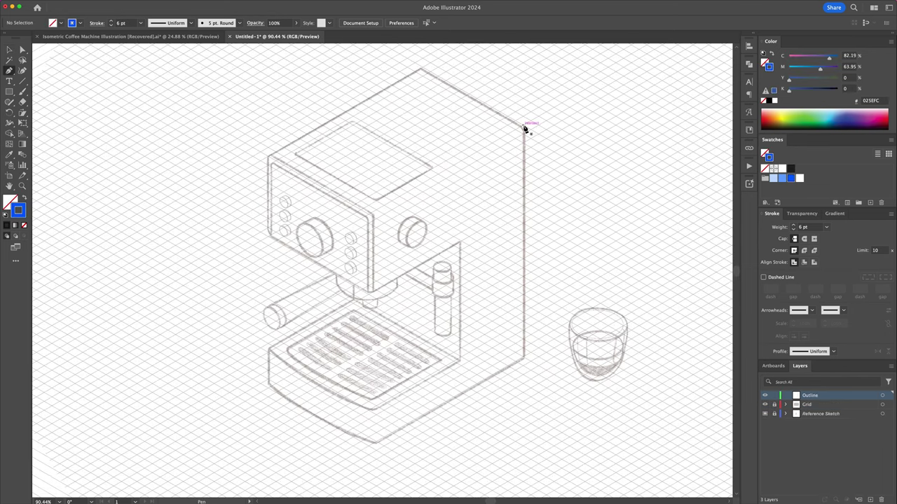
pyautogui.click(523, 128)
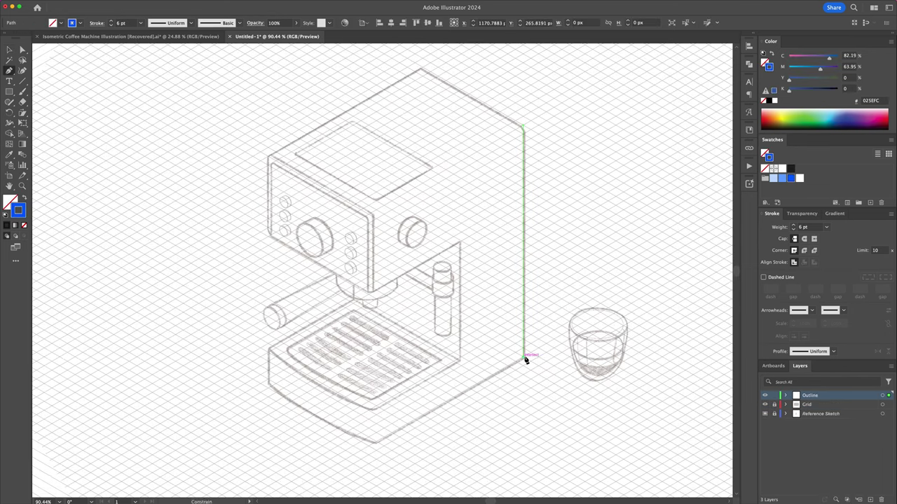
# Trace and close the outline of the machine's main body from the top-right corner
pyautogui.click(523, 358)
pyautogui.click(370, 447)
pyautogui.click(368, 410)
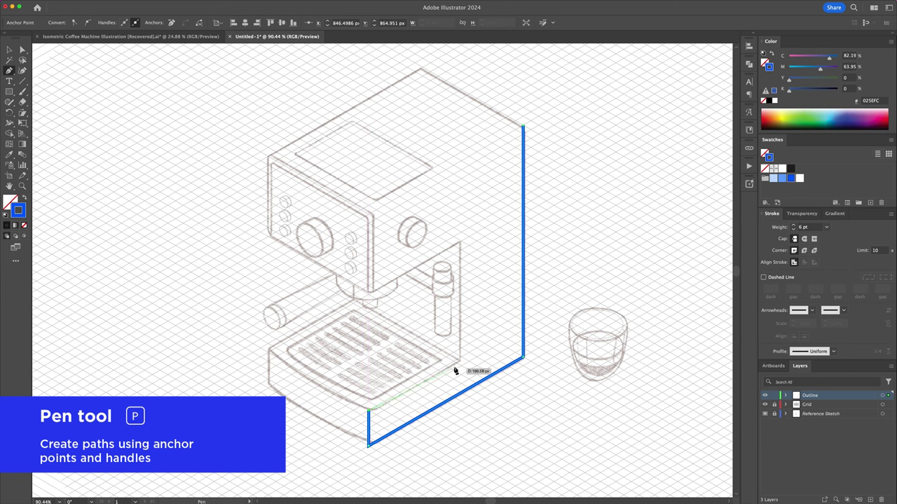
pyautogui.click(459, 358)
pyautogui.click(461, 243)
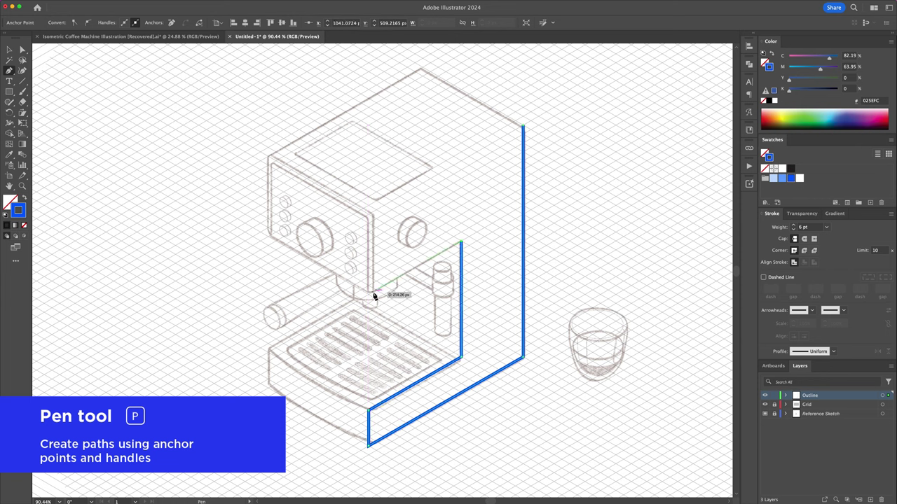
pyautogui.click(369, 292)
pyautogui.click(369, 213)
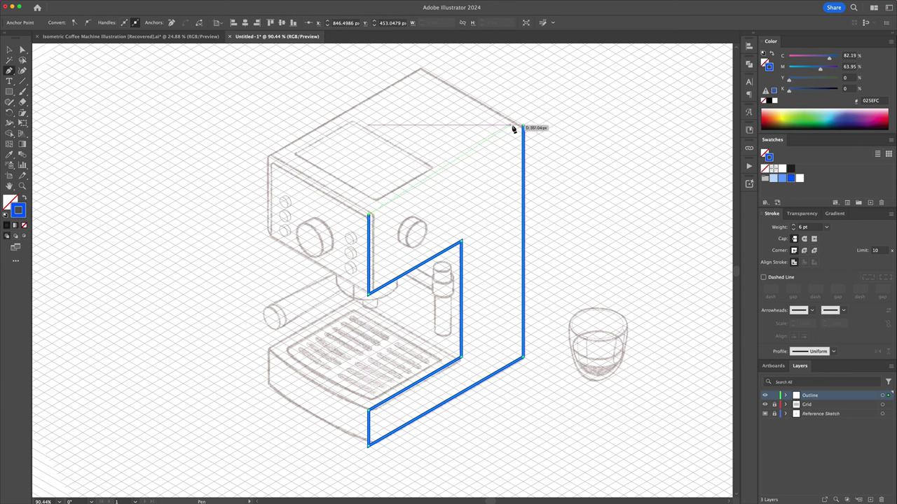
pyautogui.click(523, 128)
# Trace the machine's top face and the head's left face
pyautogui.click(423, 70)
pyautogui.click(269, 157)
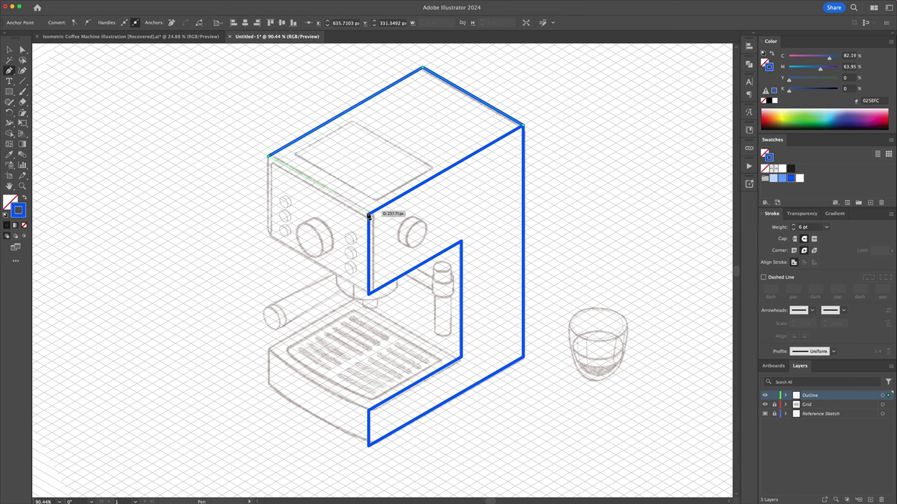
pyautogui.click(368, 214)
pyautogui.keyDown('ctrl'); pyautogui.click(553, 190); pyautogui.keyUp('ctrl')
pyautogui.click(269, 156)
pyautogui.click(269, 237)
pyautogui.click(368, 293)
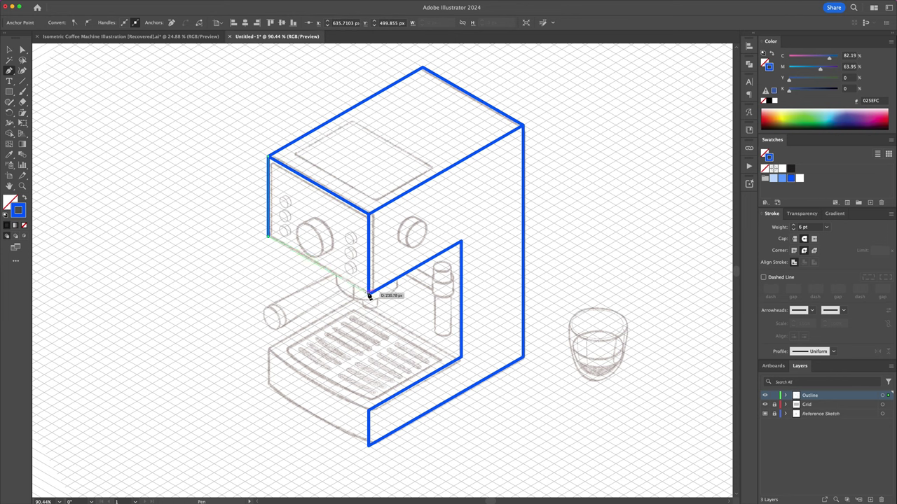
pyautogui.keyDown('ctrl'); pyautogui.click(204, 314); pyautogui.keyUp('ctrl')
# Outline the base block's front and left sides
pyautogui.click(370, 409)
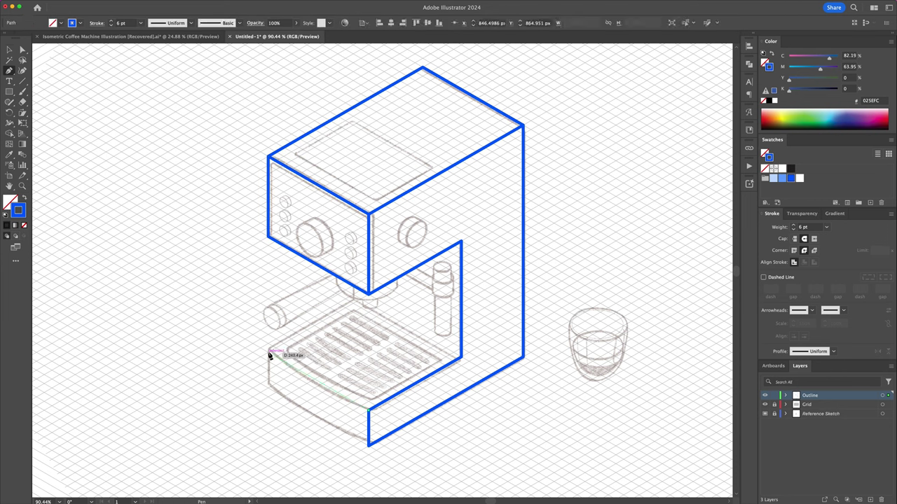
pyautogui.click(269, 352)
pyautogui.click(269, 389)
pyautogui.click(369, 445)
pyautogui.keyDown('ctrl'); pyautogui.click(455, 435); pyautogui.keyUp('ctrl')
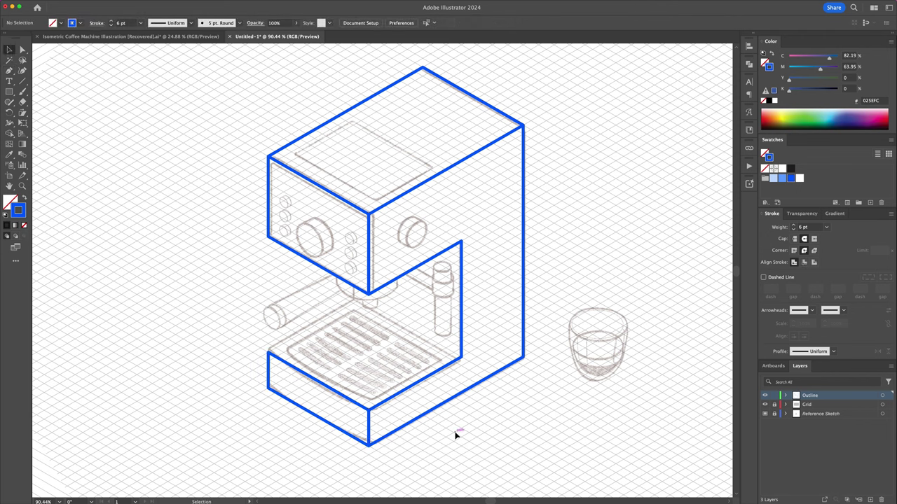
# Draw the base block's back top edge from its right corner to its left corner
pyautogui.press('p')
pyautogui.click(461, 357)
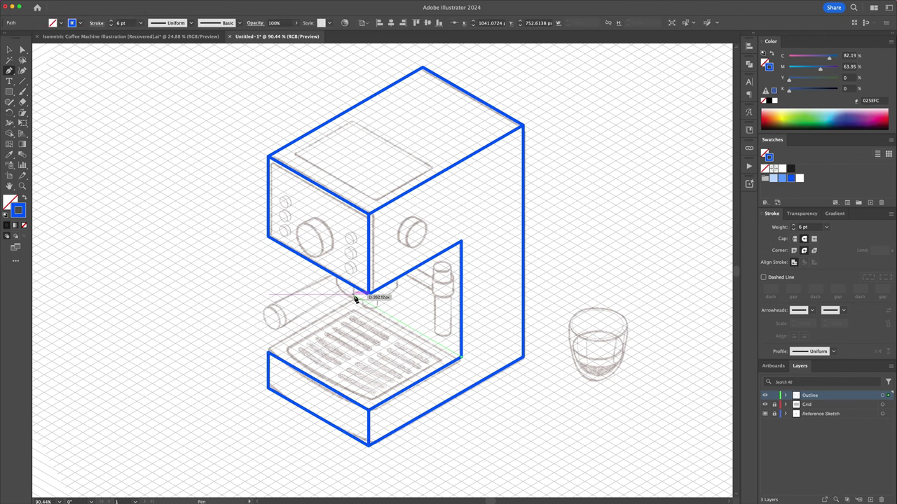
pyautogui.click(362, 300)
pyautogui.click(269, 352)
pyautogui.keyDown('ctrl'); pyautogui.click(249, 351); pyautogui.keyUp('ctrl')
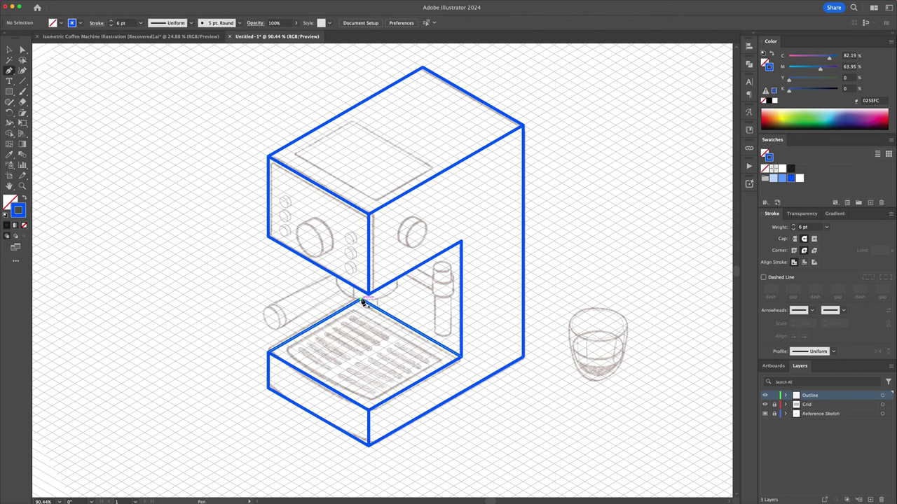
# Outline the recessed panel on the machine's top as a closed shape
pyautogui.scroll(5, 342, 109)
pyautogui.click(413, 298)
pyautogui.click(539, 226)
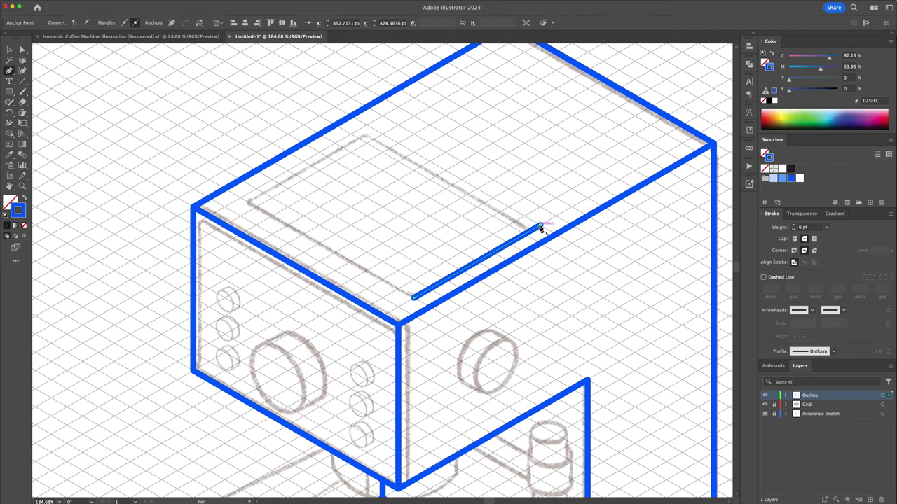
pyautogui.click(366, 125)
pyautogui.click(240, 198)
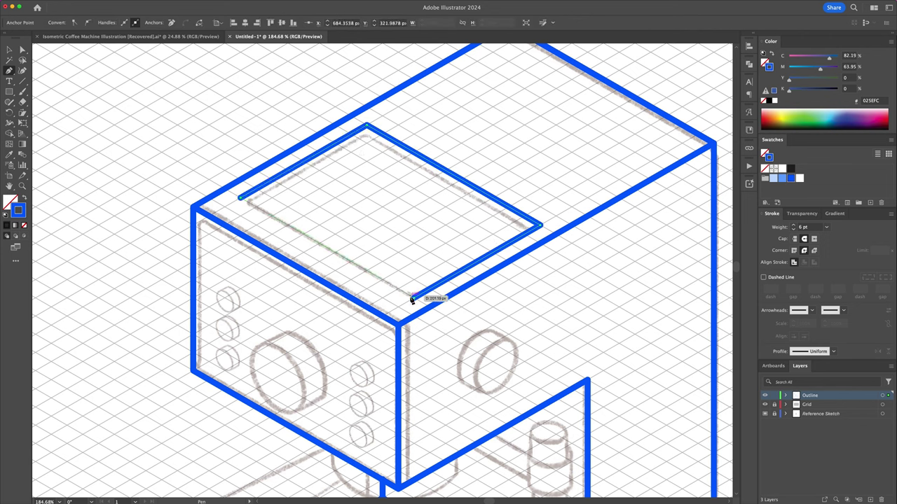
pyautogui.click(412, 299)
pyautogui.keyDown('ctrl'); pyautogui.click(412, 249); pyautogui.keyUp('ctrl')
# Draw the panel's two bevel lines and set the stroke weight to 4 pt
pyautogui.click(366, 126)
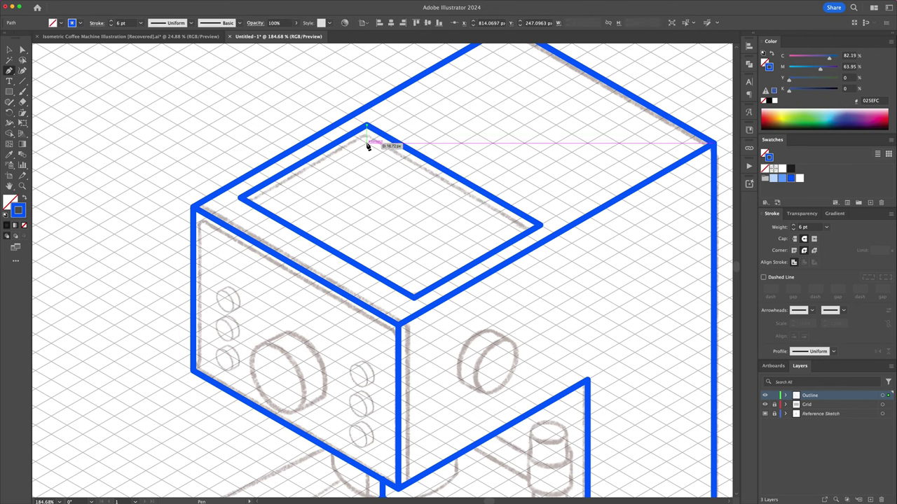
pyautogui.click(366, 145)
pyautogui.click(241, 199)
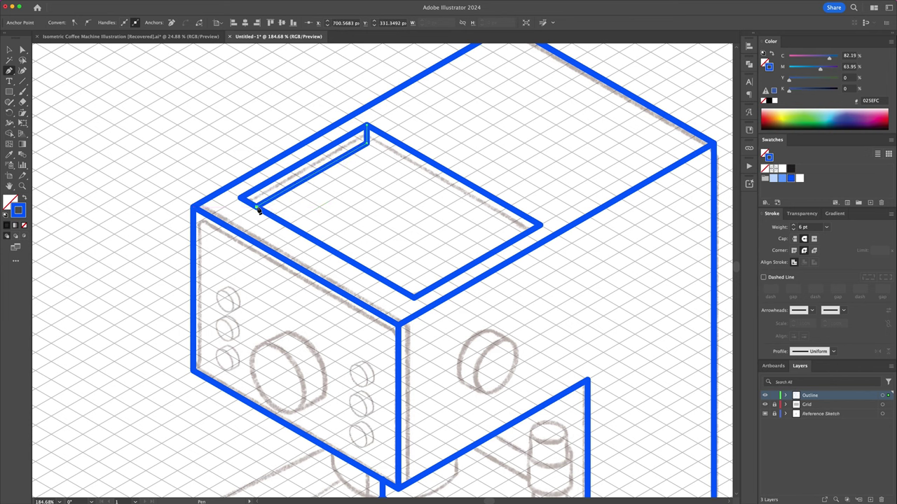
pyautogui.keyDown('ctrl'); pyautogui.click(360, 202); pyautogui.keyUp('ctrl')
pyautogui.click(366, 145)
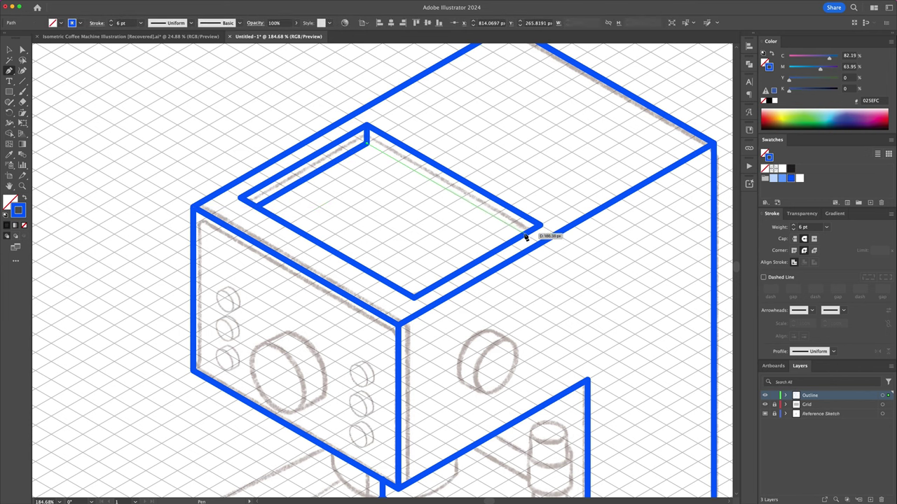
pyautogui.click(524, 234)
pyautogui.press('v')
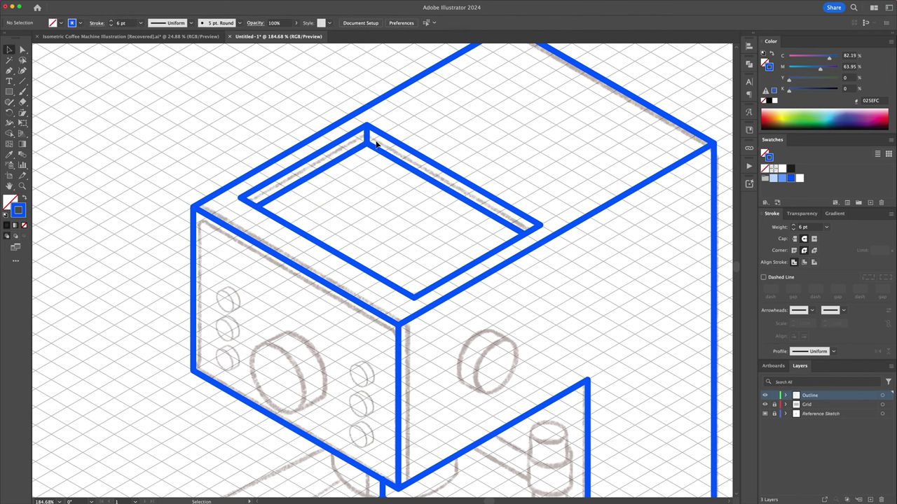
pyautogui.doubleClick(794, 230)
pyautogui.write('4')
pyautogui.click(624, 274)
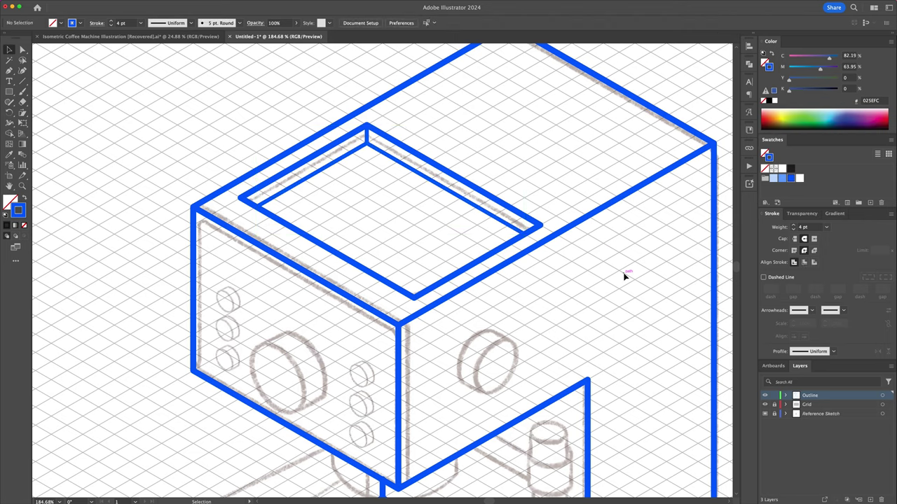
# Outline the drip tray on the base as a closed four-corner shape
pyautogui.scroll(-5, 624, 273)
pyautogui.press('p')
pyautogui.click(430, 416)
pyautogui.click(256, 315)
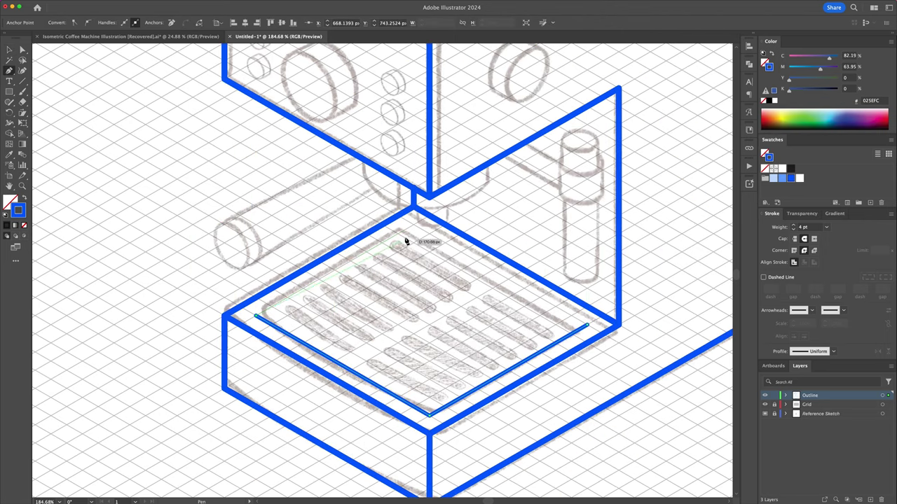
pyautogui.click(413, 226)
pyautogui.click(588, 327)
pyautogui.keyDown('super'); pyautogui.click(470, 321); pyautogui.keyUp('super')
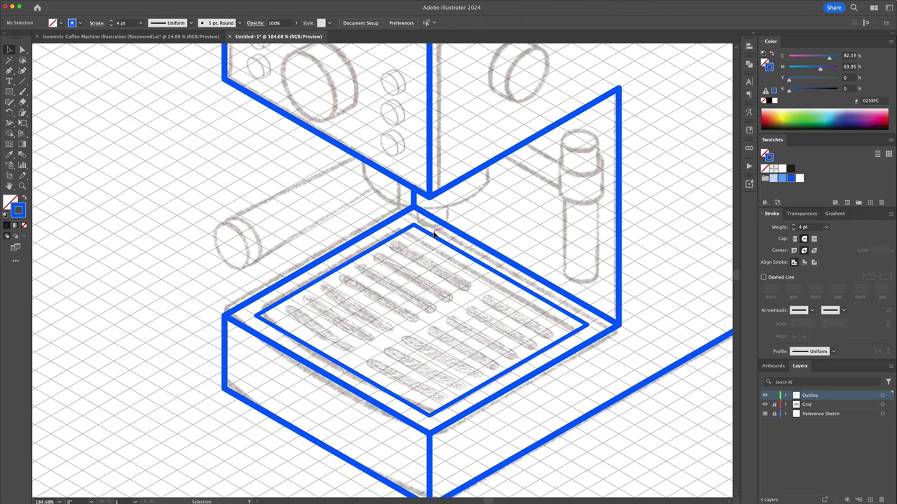
# Round the drip tray's top and right corners with the corner widgets
pyautogui.press('a')
pyautogui.click(413, 228)
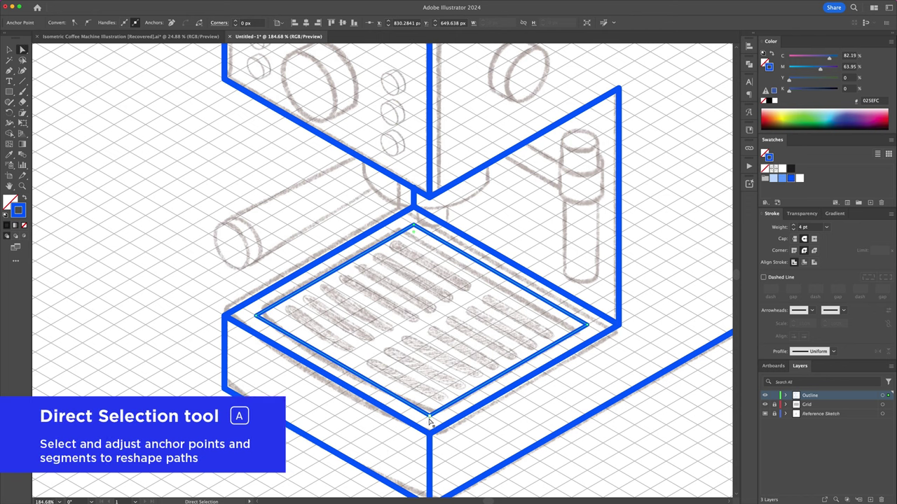
pyautogui.click(415, 319)
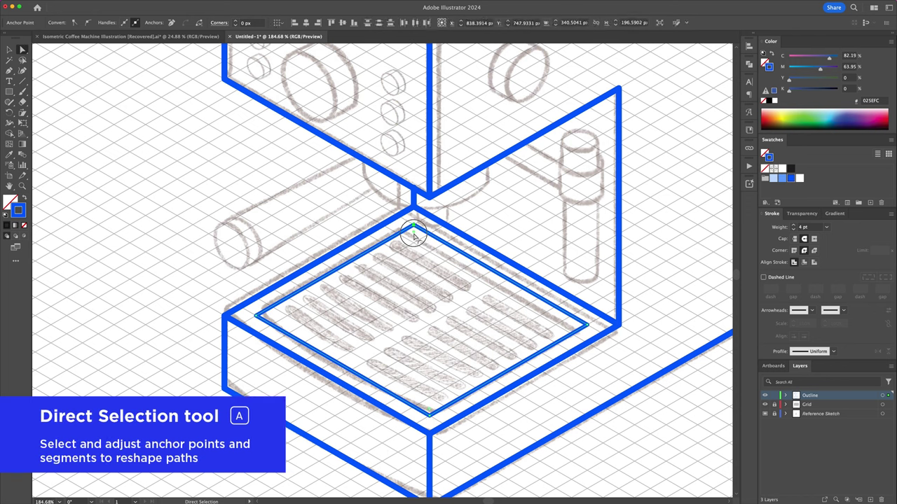
pyautogui.moveTo(414, 236); pyautogui.dragTo(415, 244)
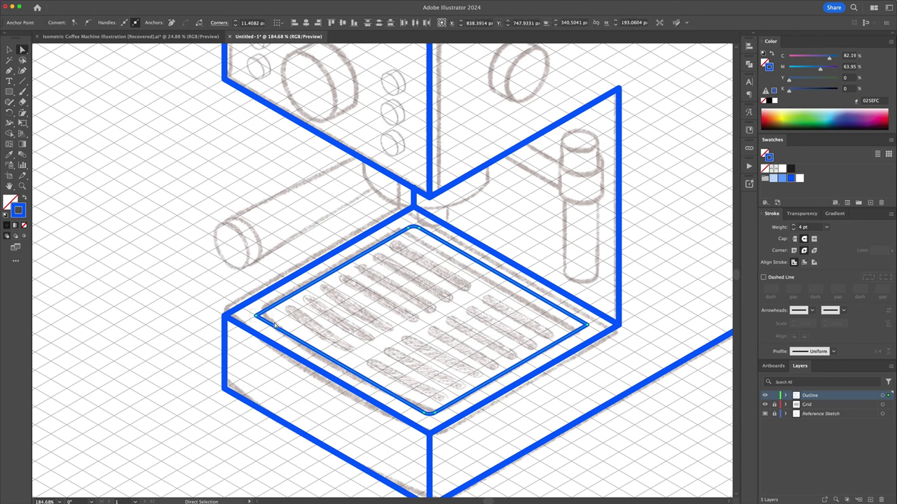
pyautogui.click(581, 326)
pyautogui.moveTo(591, 324); pyautogui.dragTo(587, 331)
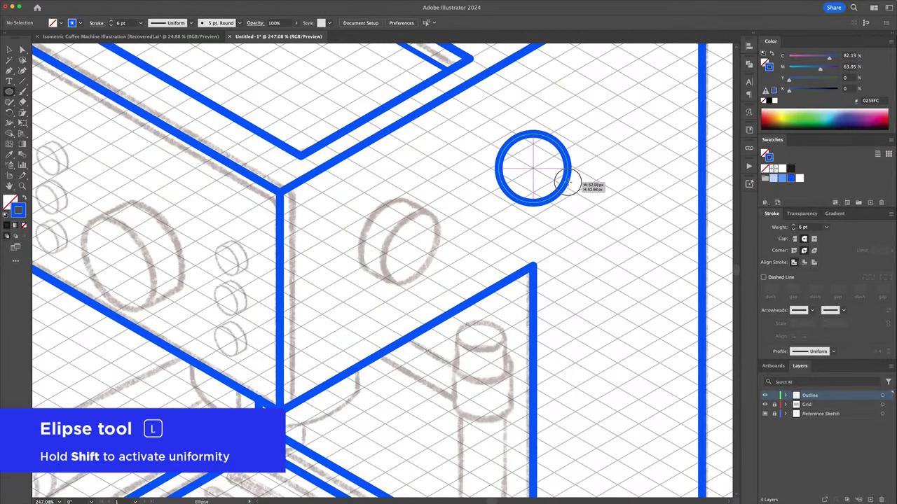
# Draw a small circle, rotate it 45°, and scale it non-uniformly to 82% by 72.5%
pyautogui.moveTo(583, 184); pyautogui.dragTo(569, 183)
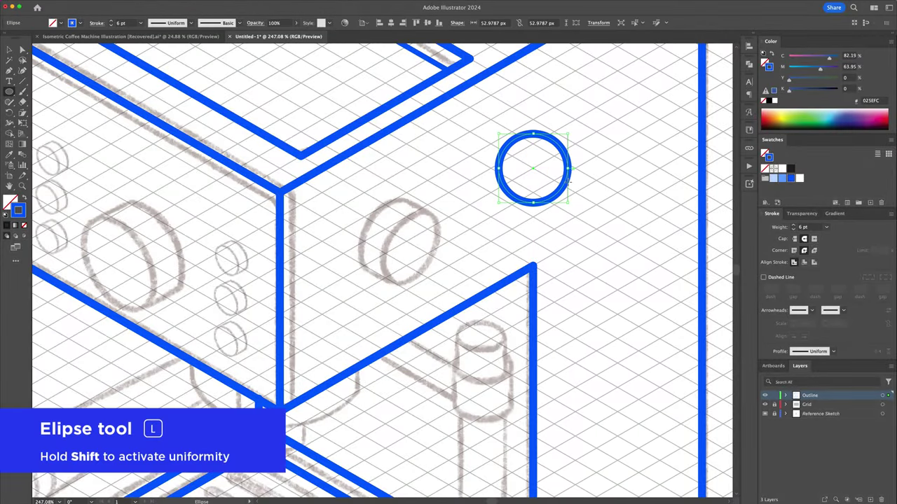
pyautogui.press('v')
pyautogui.moveTo(570, 133); pyautogui.dragTo(587, 159)
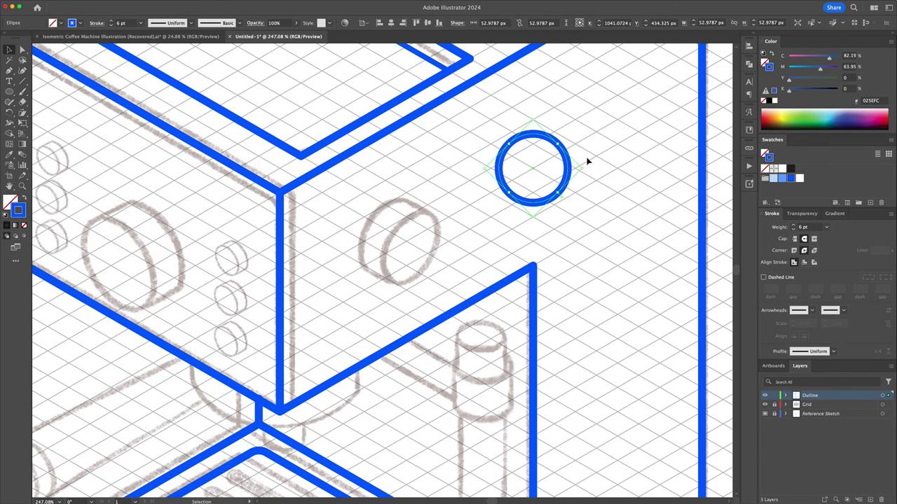
pyautogui.moveTo(23, 113); pyautogui.dragTo(70, 112)
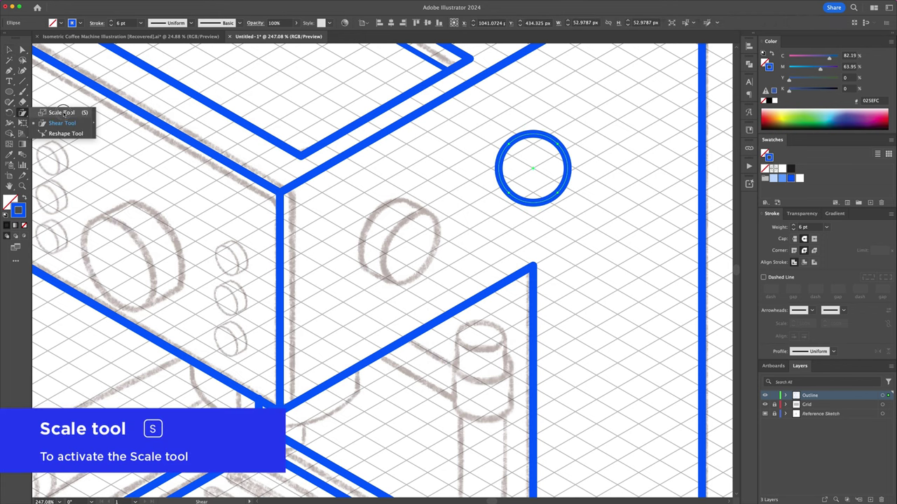
pyautogui.press('Return')
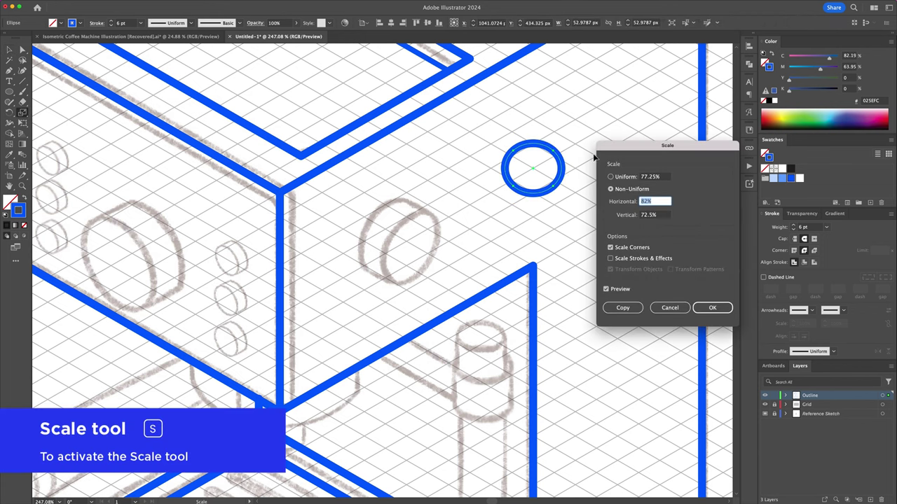
pyautogui.moveTo(616, 146); pyautogui.dragTo(596, 122)
pyautogui.click(606, 191)
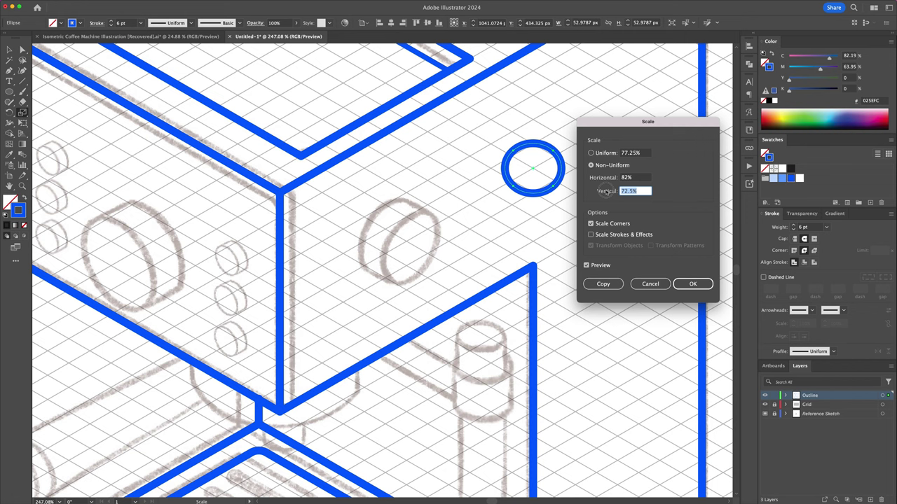
pyautogui.click(692, 284)
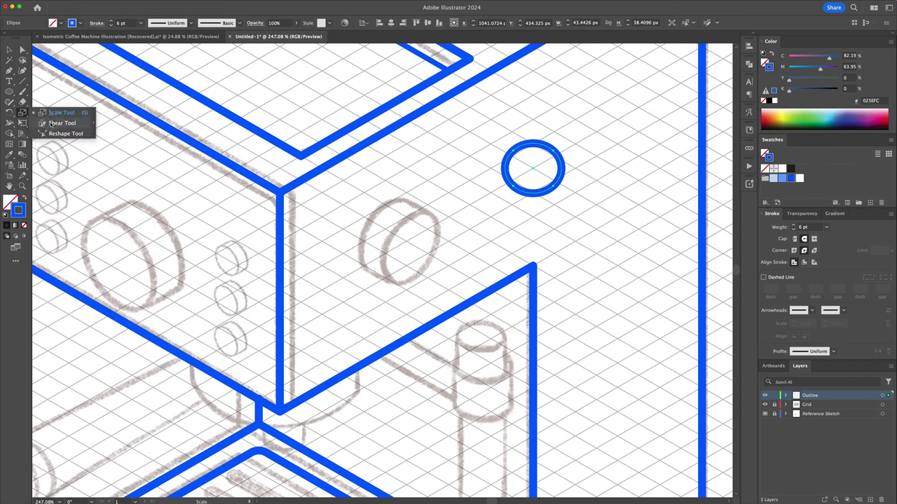
# Shear the ellipse 30° horizontally
pyautogui.moveTo(22, 112); pyautogui.dragTo(68, 124)
pyautogui.keyDown('alt'); pyautogui.click(487, 182); pyautogui.keyUp('alt')
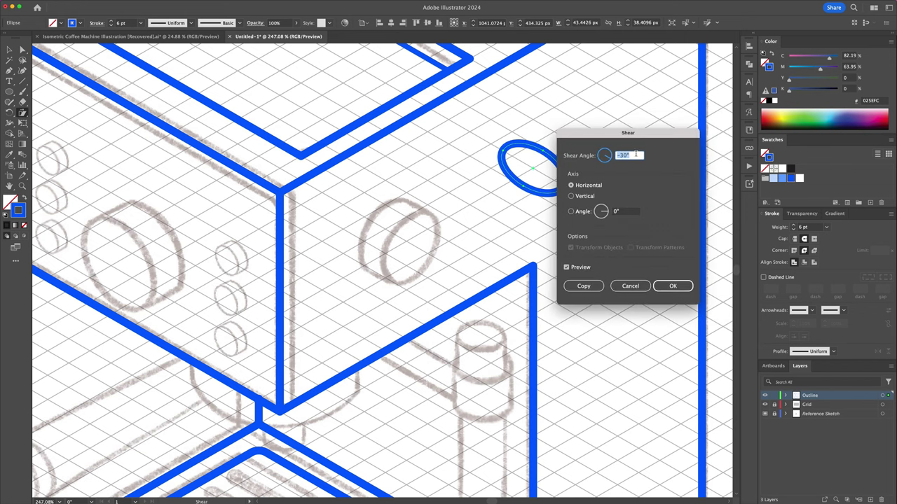
pyautogui.write('30')
pyautogui.press('Tab')
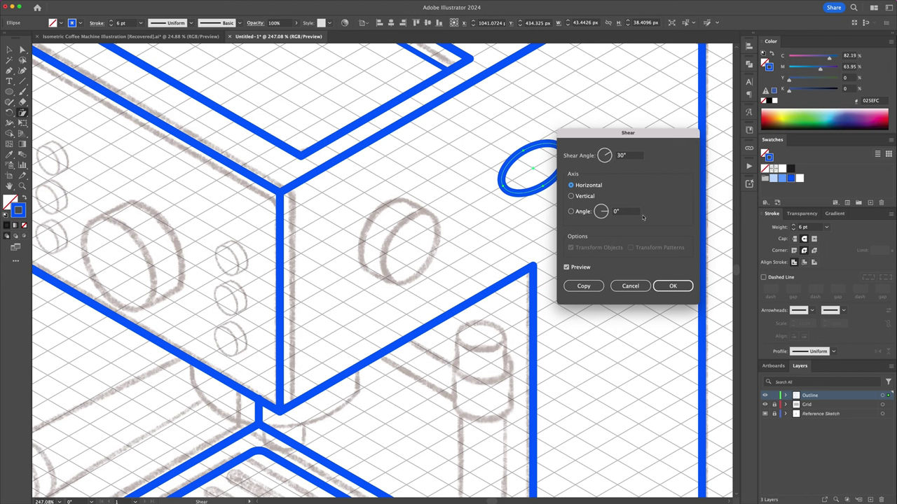
pyautogui.click(678, 286)
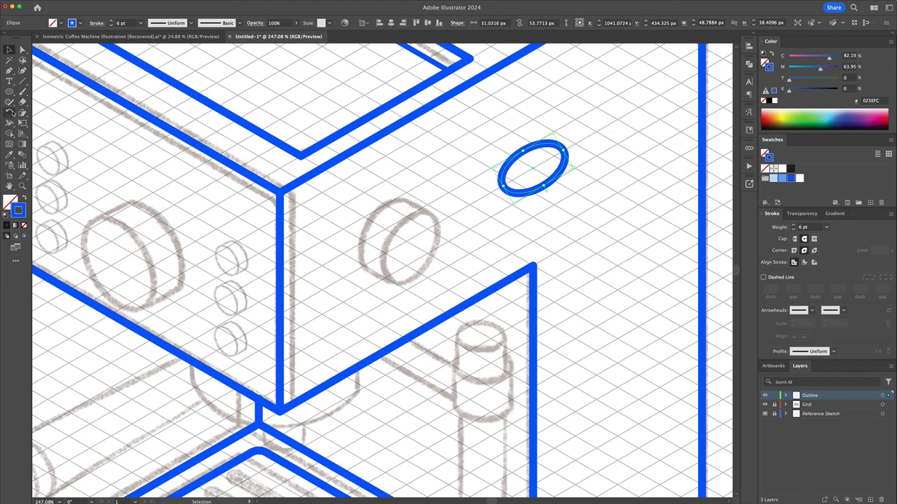
# Rotate the ellipse 30° and move it onto the knob on the right face
pyautogui.press('r')
pyautogui.press('Return')
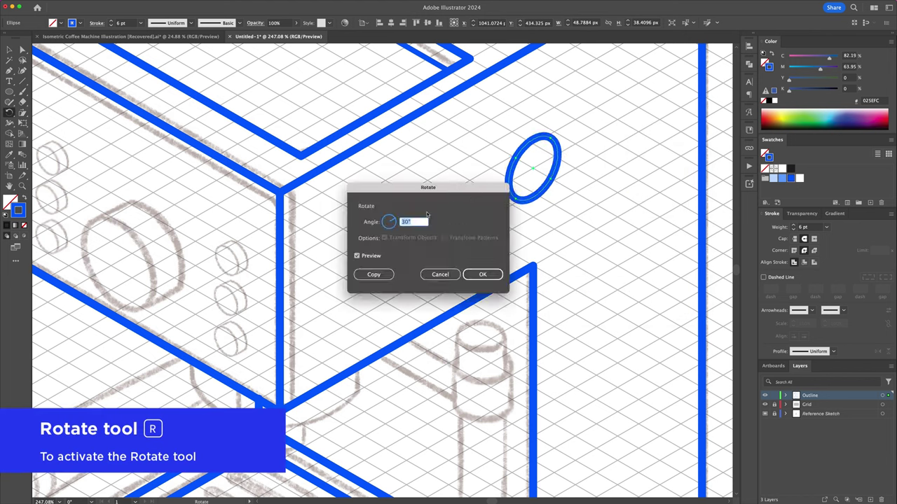
pyautogui.click(482, 274)
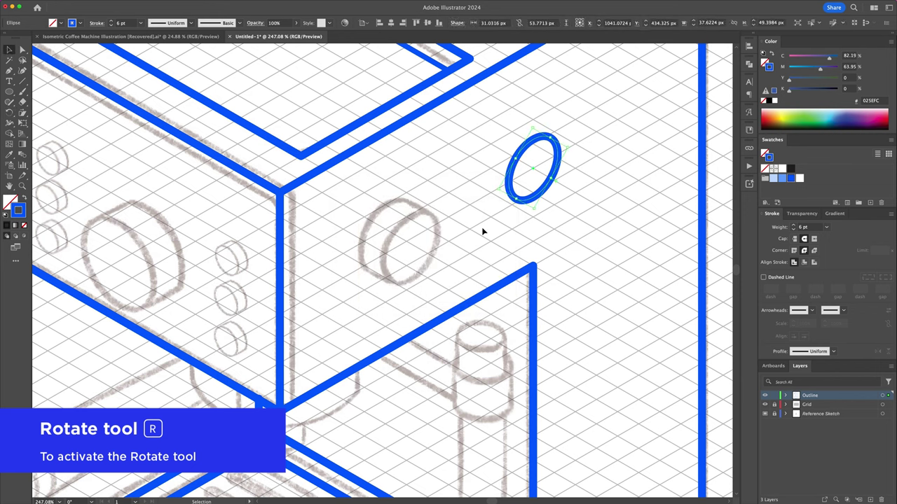
pyautogui.press('v')
pyautogui.moveTo(534, 198)
pyautogui.mouseDown()
pyautogui.moveTo(426, 293)
pyautogui.moveTo(412, 278)
pyautogui.mouseUp()
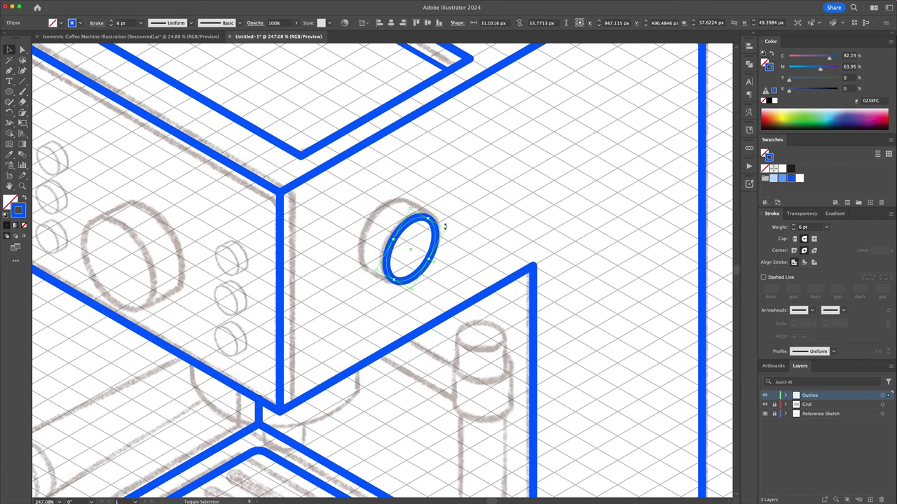
pyautogui.click(490, 226)
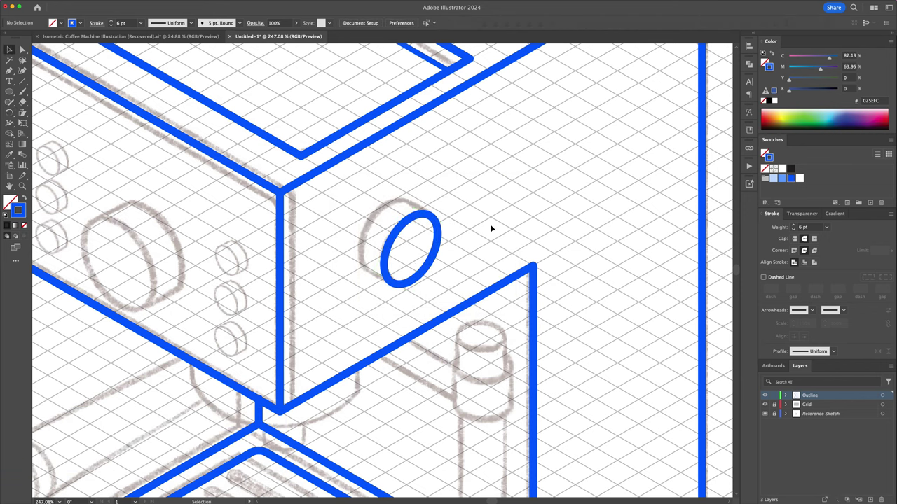
# Paste a copy of the knob ellipse in front and move it −20 px at −30°
pyautogui.click(435, 226)
pyautogui.press('super+c')
pyautogui.press('super+f')
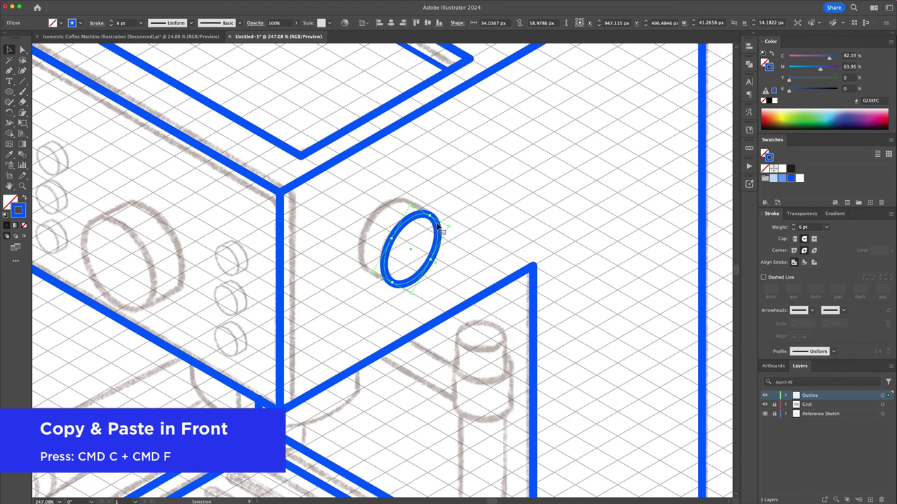
pyautogui.press('Return')
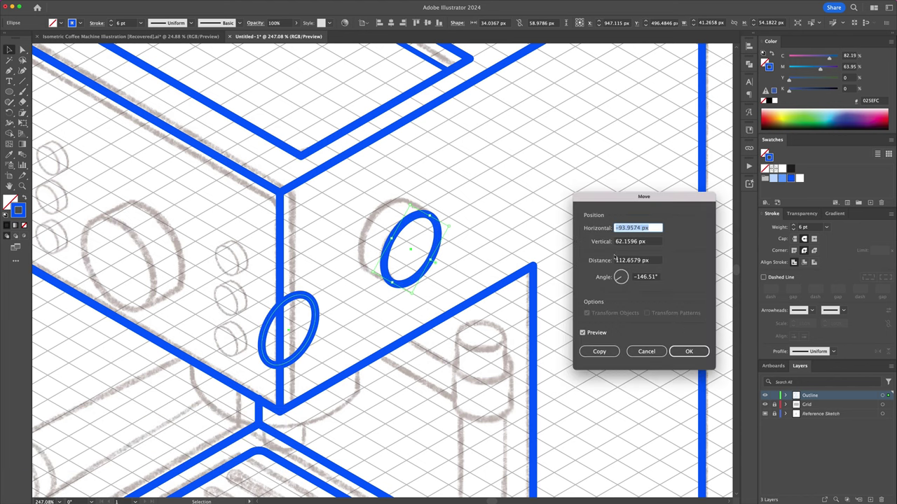
pyautogui.moveTo(646, 200); pyautogui.dragTo(576, 165)
pyautogui.write('0')
pyautogui.press('Tab')
pyautogui.write('0')
pyautogui.press('Tab')
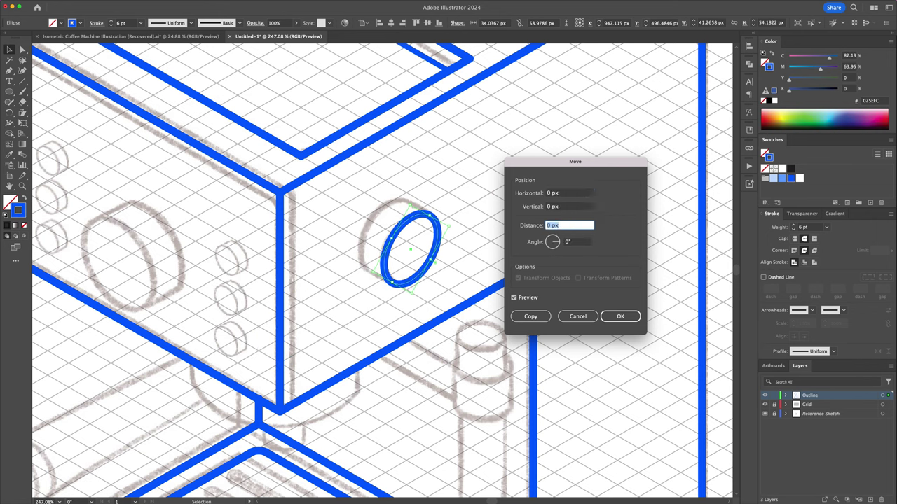
pyautogui.press('Tab')
pyautogui.hotkey('shift', 'Tab')
pyautogui.write('-20')
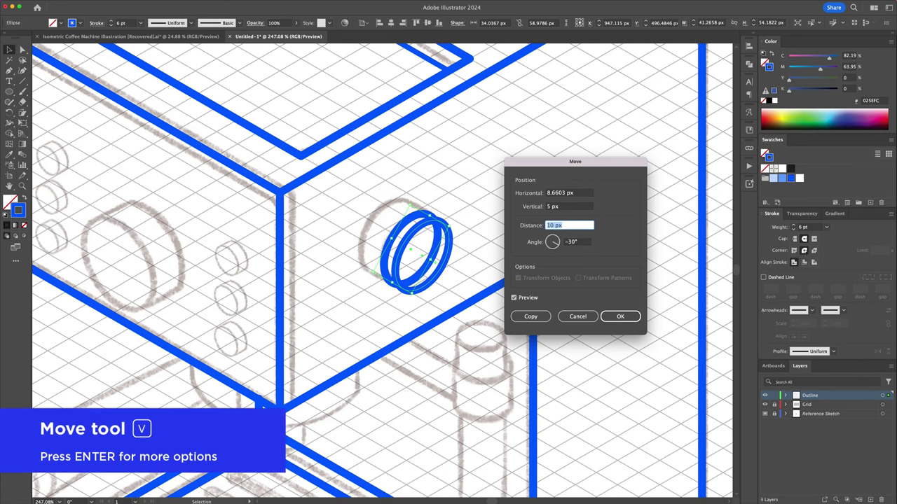
pyautogui.click(624, 315)
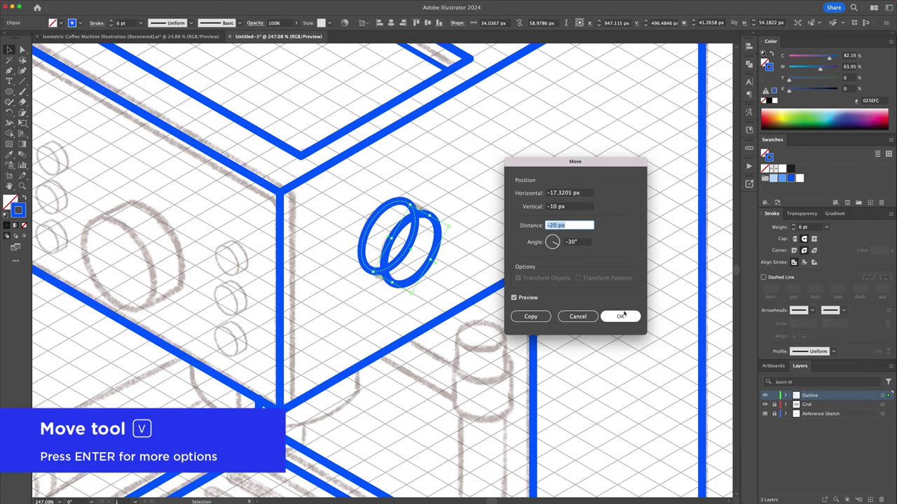
pyautogui.click(611, 316)
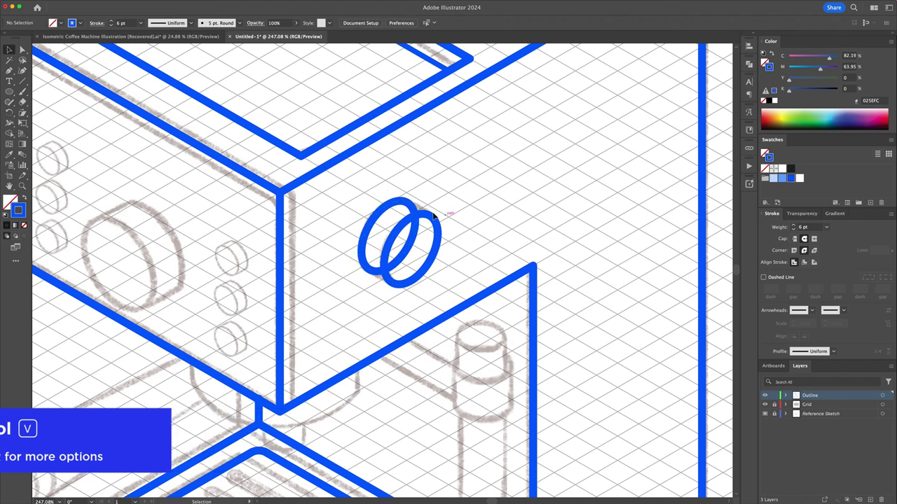
# Remove the rear ellipse's hidden arc and draw the cylinder's top and bottom side edges
pyautogui.press('a')
pyautogui.click(412, 254)
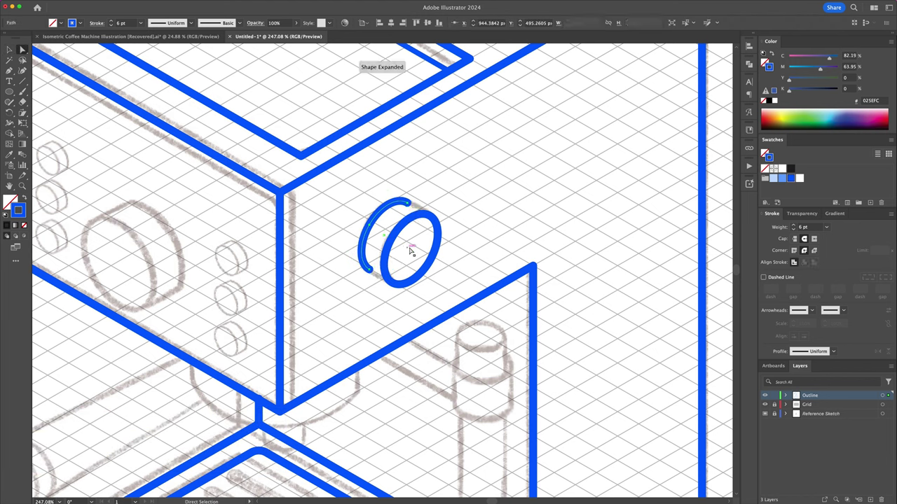
pyautogui.press('p')
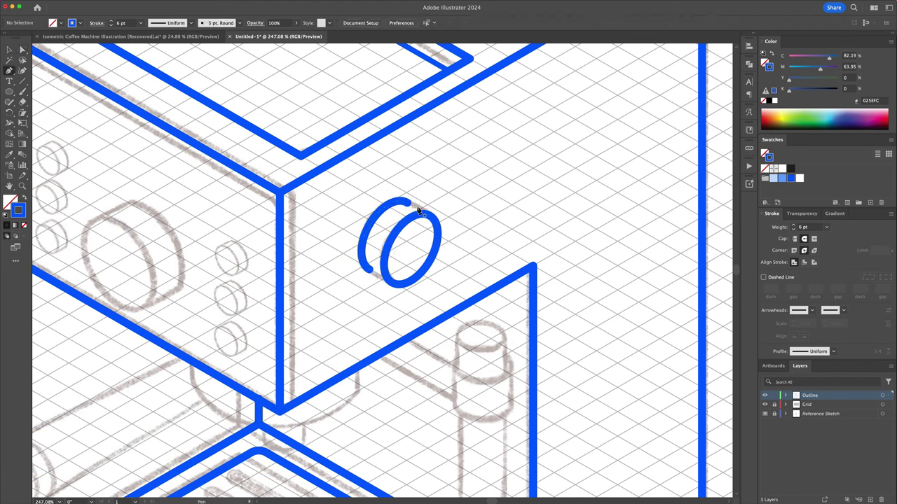
pyautogui.click(409, 204)
pyautogui.click(432, 219)
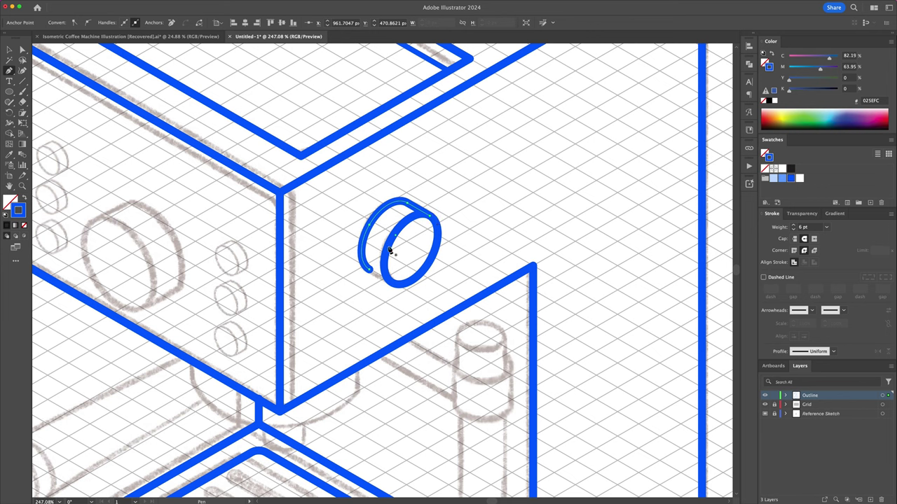
pyautogui.click(395, 287)
pyautogui.press('v')
pyautogui.click(448, 272)
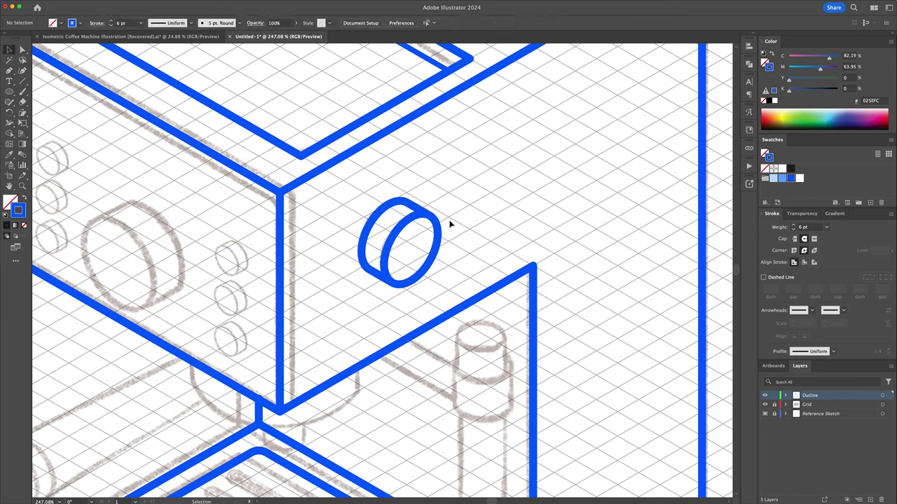
# Group the knob's paths and place a vertically mirrored, enlarged copy as the big front dial
pyautogui.moveTo(361, 287); pyautogui.dragTo(410, 206)
pyautogui.rightClick(411, 206)
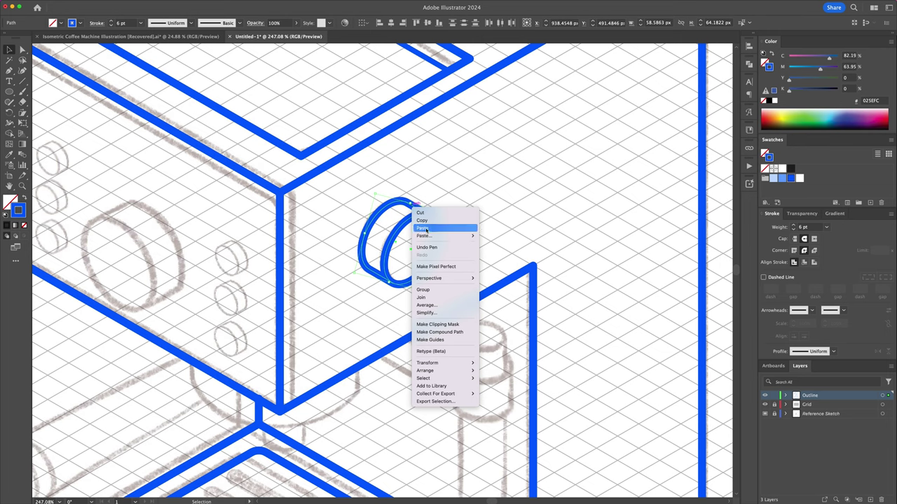
pyautogui.click(442, 290)
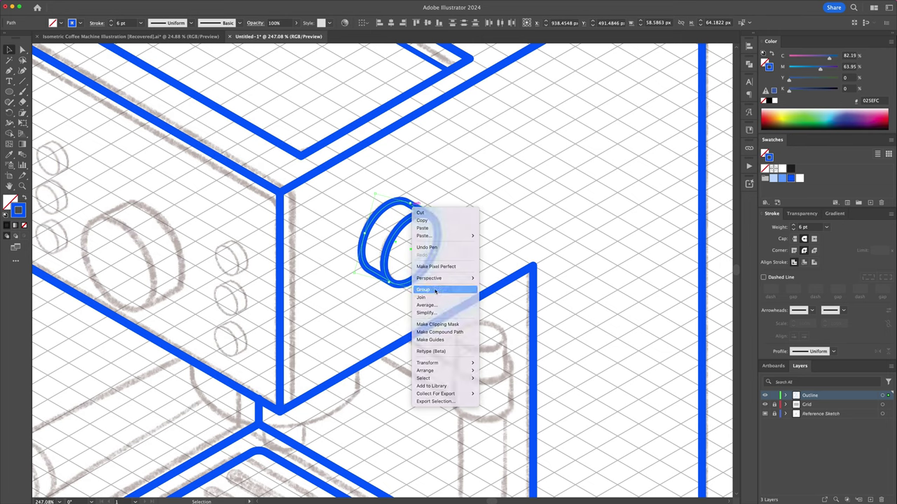
pyautogui.hscroll(-5, 490, 266)
pyautogui.moveTo(590, 231); pyautogui.dragTo(353, 216)
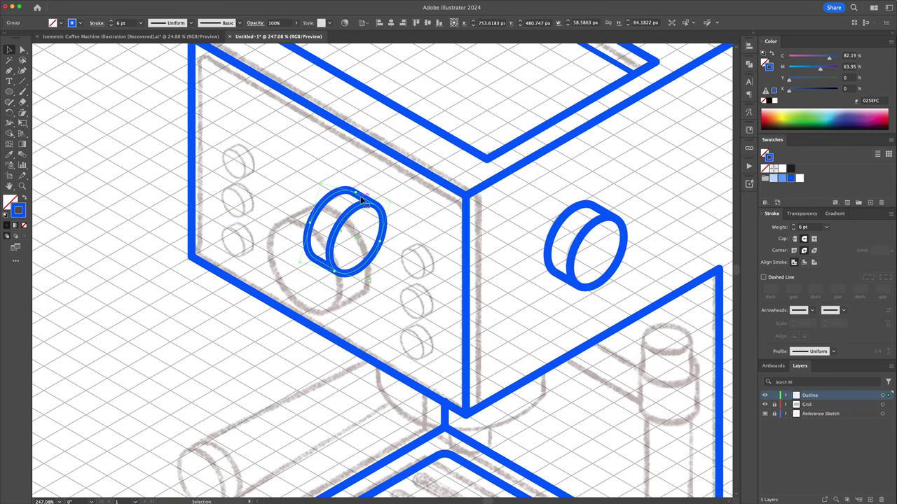
pyautogui.rightClick(360, 199)
pyautogui.click(460, 360)
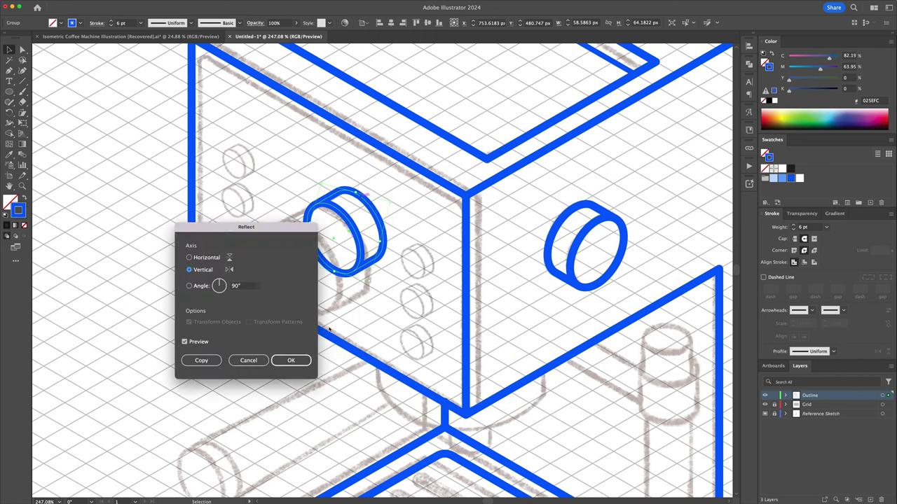
pyautogui.click(292, 360)
pyautogui.moveTo(336, 222); pyautogui.dragTo(339, 221)
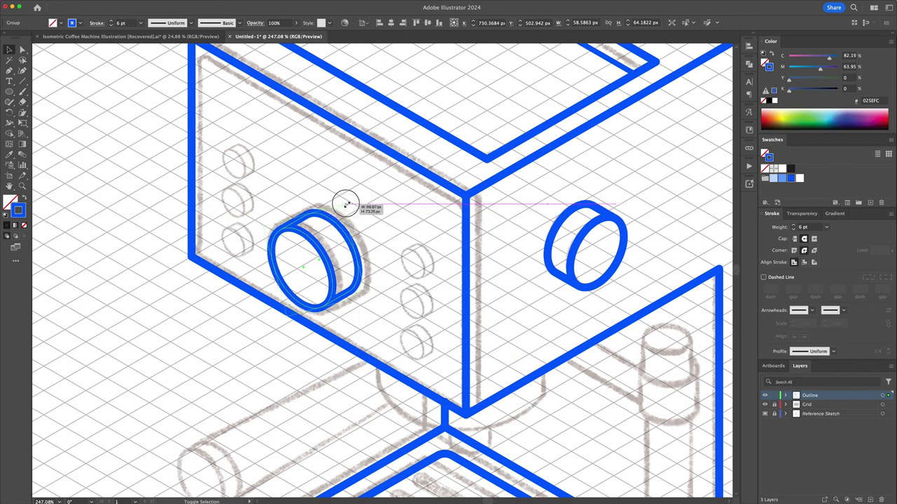
pyautogui.click(553, 308)
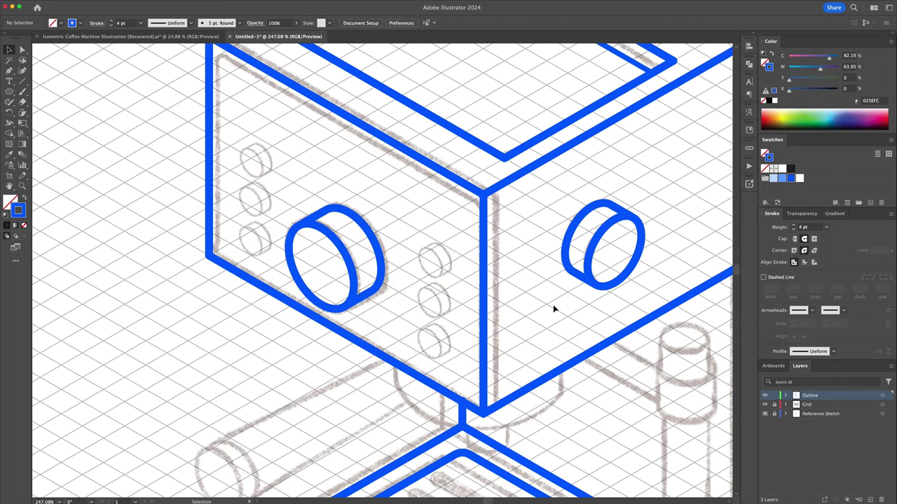
# Shrink a duplicate of the dial into a small button and repeat it into three buttons
pyautogui.moveTo(375, 239); pyautogui.dragTo(449, 245)
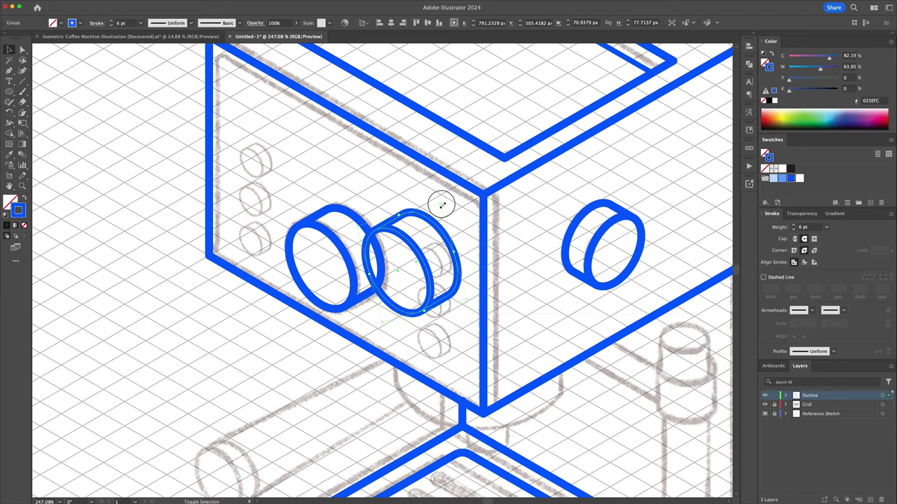
pyautogui.moveTo(434, 201)
pyautogui.mouseDown()
pyautogui.moveTo(423, 225)
pyautogui.moveTo(444, 231)
pyautogui.moveTo(445, 289)
pyautogui.moveTo(460, 294)
pyautogui.mouseUp()
pyautogui.click(520, 243)
pyautogui.hotkey('ctrl', 'd')
pyautogui.click(461, 280)
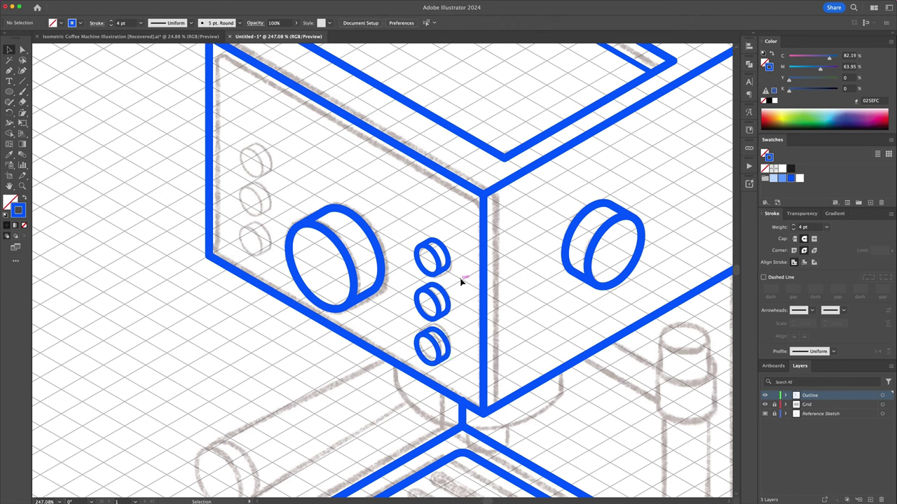
pyautogui.click(428, 346)
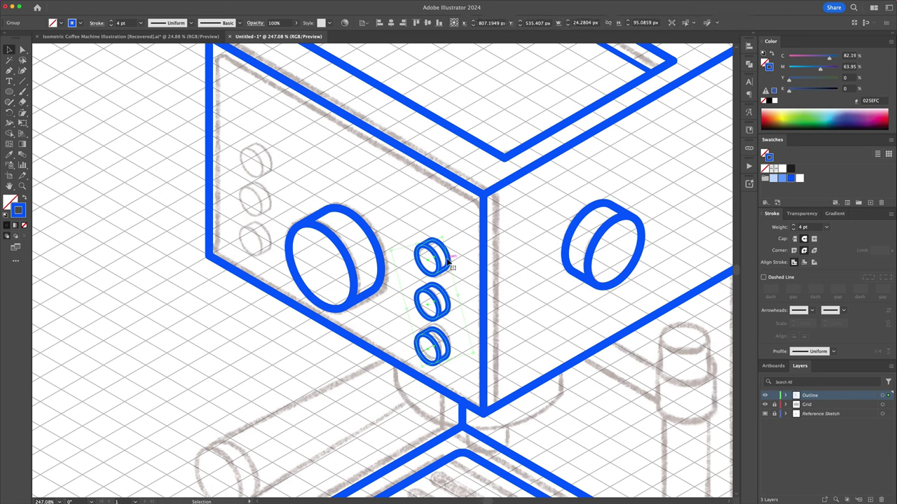
pyautogui.click(464, 246)
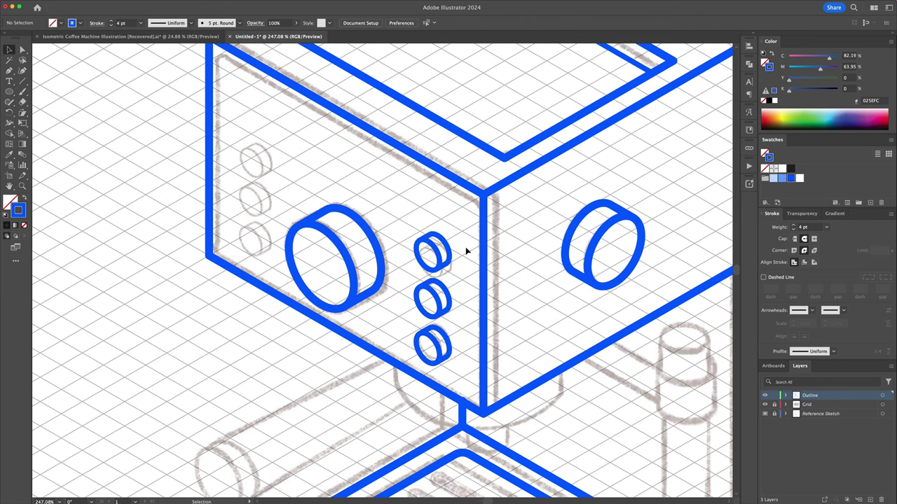
pyautogui.click(457, 254)
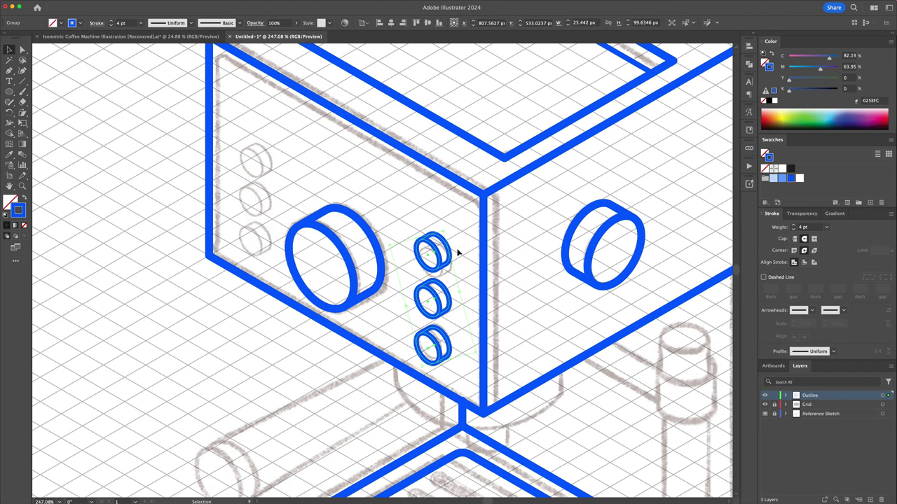
# Copy the three buttons −158 px along −30° to the left of the dial
pyautogui.press('Return')
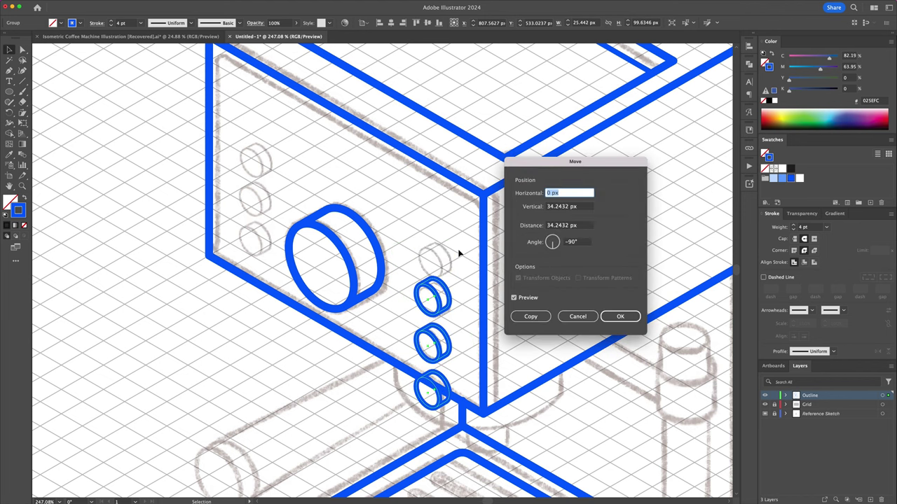
pyautogui.press('Tab')
pyautogui.write('0')
pyautogui.press('Tab')
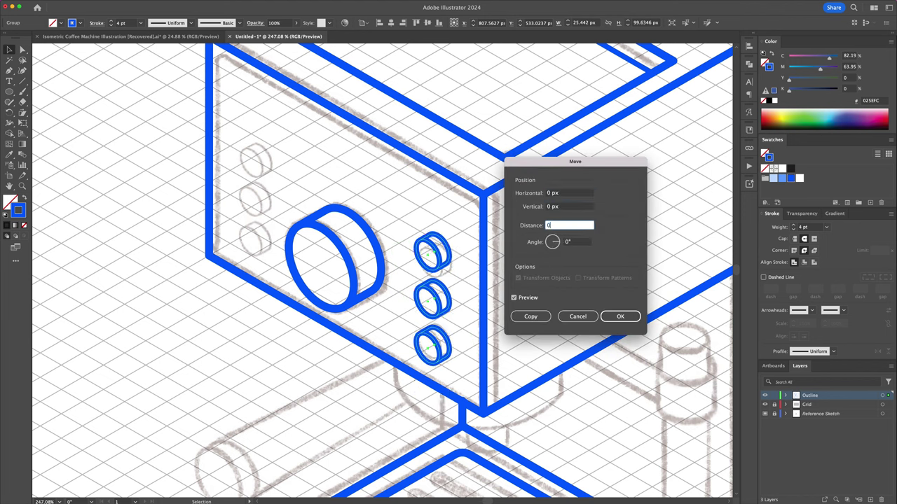
pyautogui.press('Tab')
pyautogui.write('30')
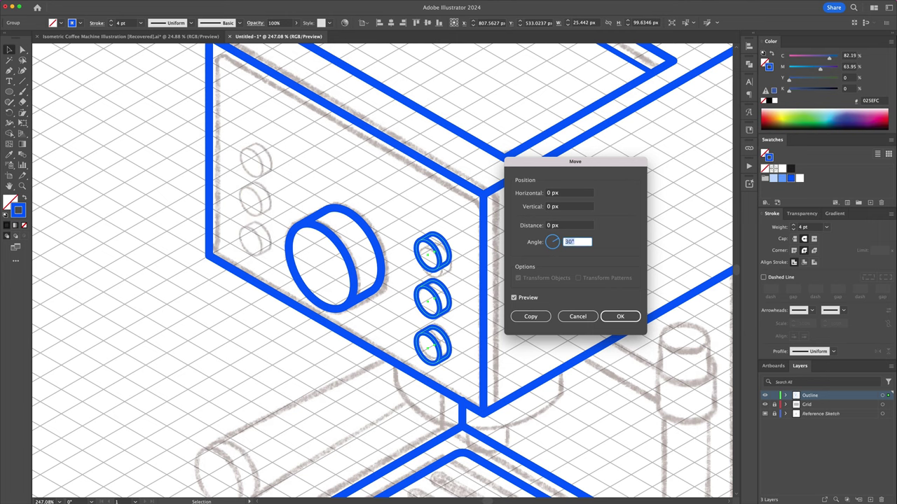
pyautogui.write('-')
pyautogui.hotkey('shift', 'Tab')
pyautogui.hotkey('shift', 'Down')
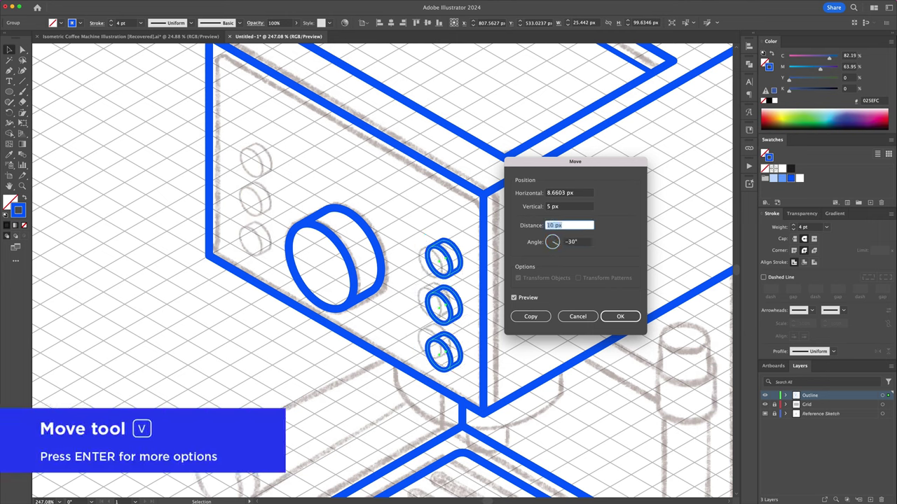
pyautogui.hotkey('shift', 'Down')
pyautogui.hotkey('shift', 'Down')
pyautogui.hotkey('shift', 'Down')
pyautogui.hotkey('shift', 'Down')
pyautogui.hotkey('shift', 'Down')
pyautogui.hotkey('shift', 'Down')
pyautogui.hotkey('shift', 'Down')
pyautogui.hotkey('shift', 'Down')
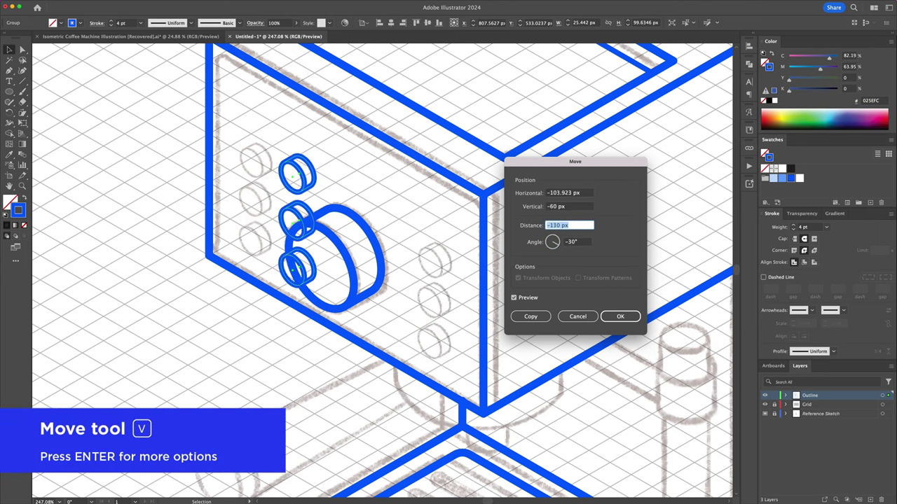
pyautogui.hotkey('shift', 'Down')
pyautogui.hotkey('shift', 'Down')
pyautogui.hotkey('shift', 'Down')
pyautogui.hotkey('shift', 'Down')
pyautogui.press('Down')
pyautogui.press('Down')
pyautogui.press('Down')
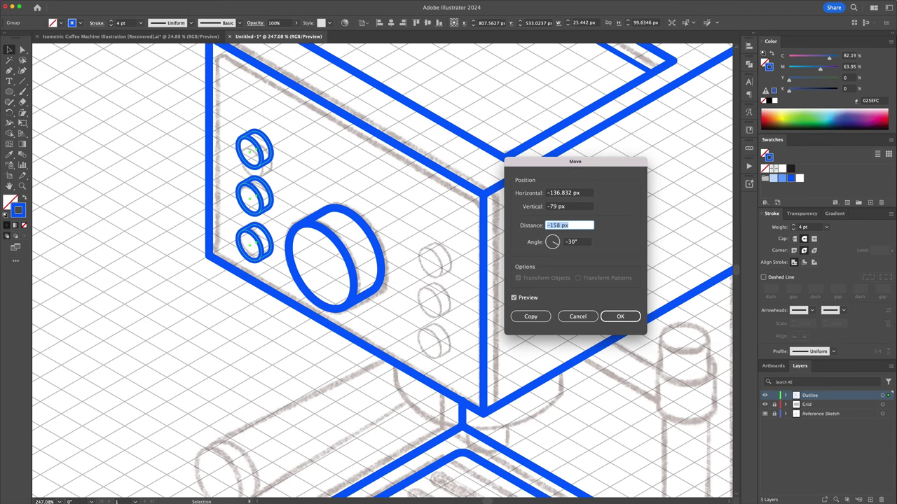
pyautogui.click(531, 317)
# Scale a copy of the dial down to a 36.383 px circle at the lower left
pyautogui.scroll(-5, 533, 320)
pyautogui.moveTo(411, 176); pyautogui.dragTo(301, 371)
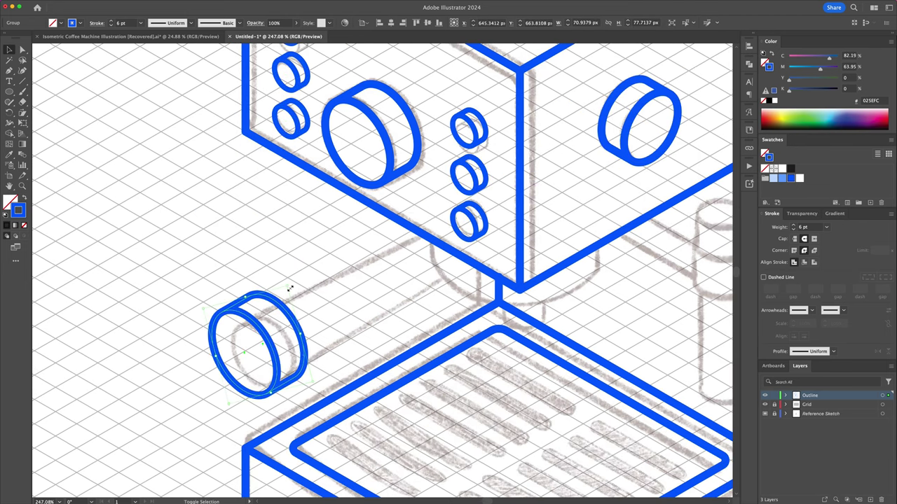
pyautogui.moveTo(290, 288); pyautogui.dragTo(285, 315)
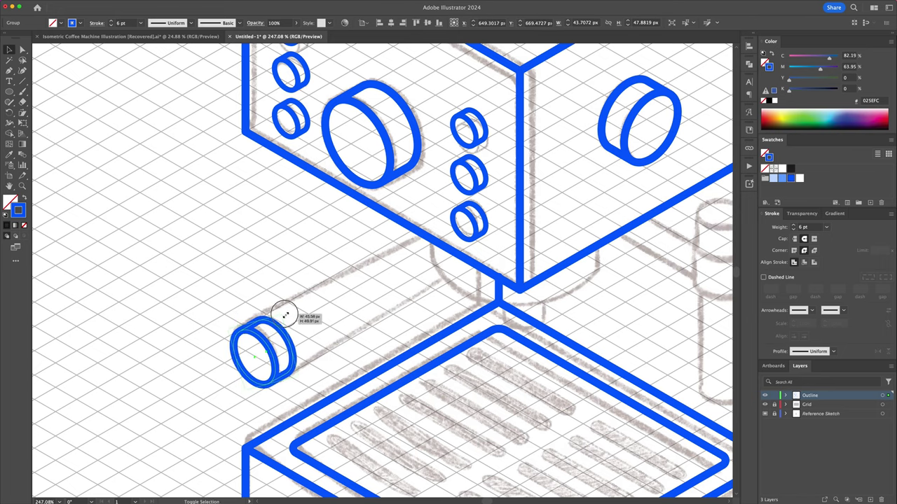
pyautogui.hscroll(10, 285, 315)
# Draw a small circle, rotate it 45° and flatten it with a non-uniform scale
pyautogui.press('l')
pyautogui.moveTo(538, 203); pyautogui.dragTo(560, 215)
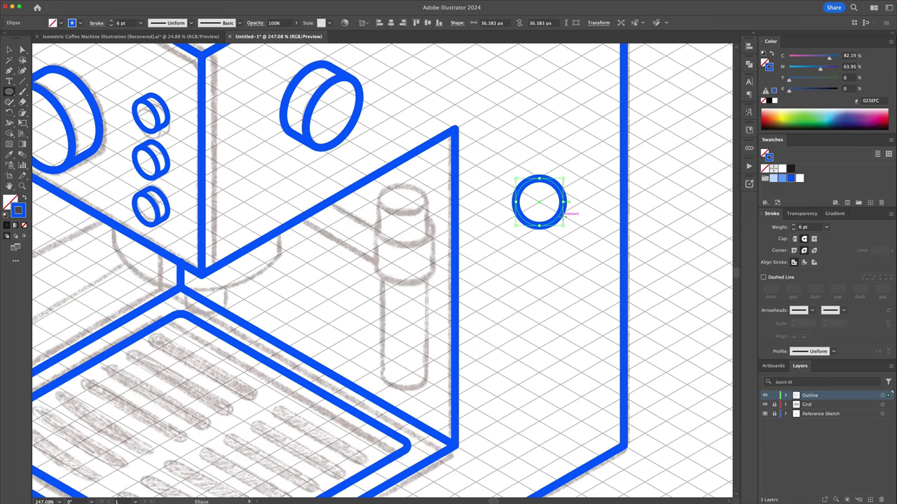
pyautogui.press('v')
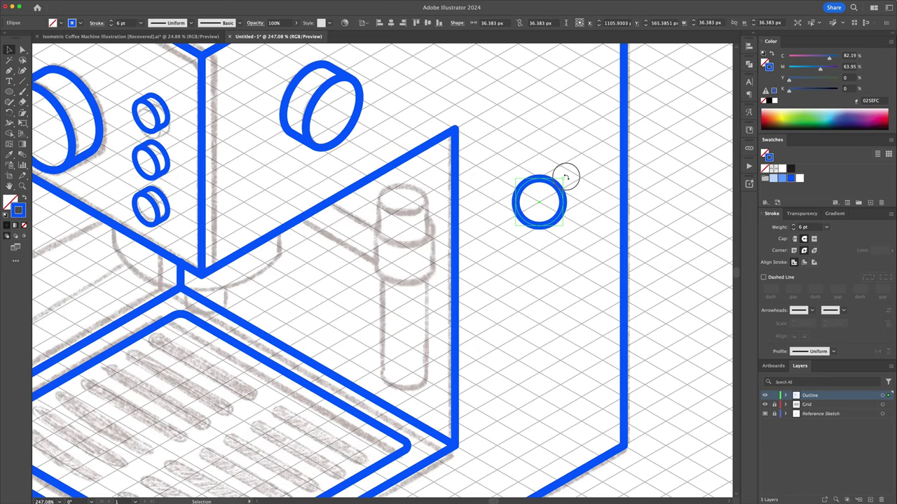
pyautogui.moveTo(566, 176); pyautogui.dragTo(571, 189)
pyautogui.press('s')
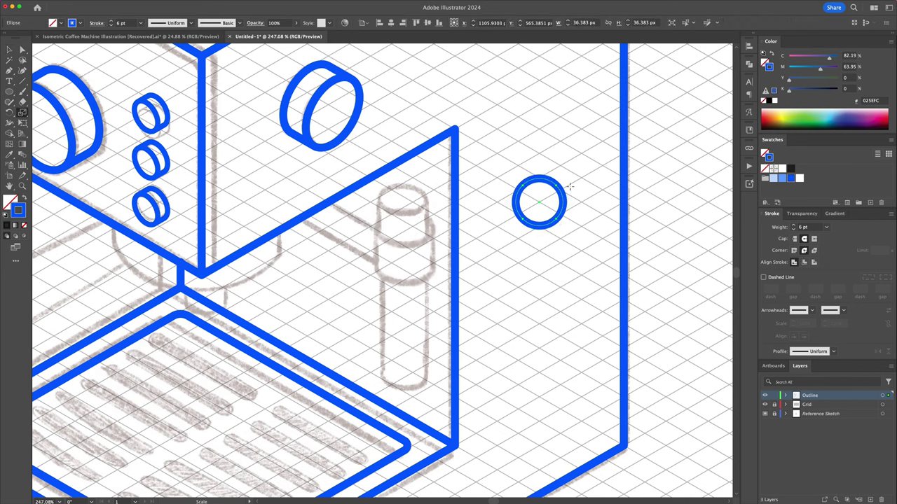
pyautogui.press('Return')
pyautogui.press('Return')
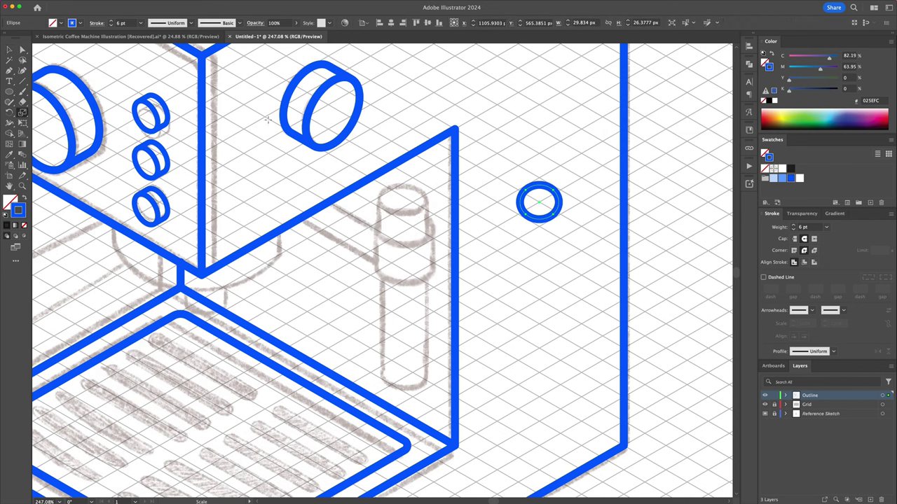
pyautogui.moveTo(23, 112); pyautogui.dragTo(52, 127)
pyautogui.press('Return')
# Shear the ellipse −30°, rotate it 30° and set it on the sketched cylinder's top
pyautogui.write('30')
pyautogui.press('Tab')
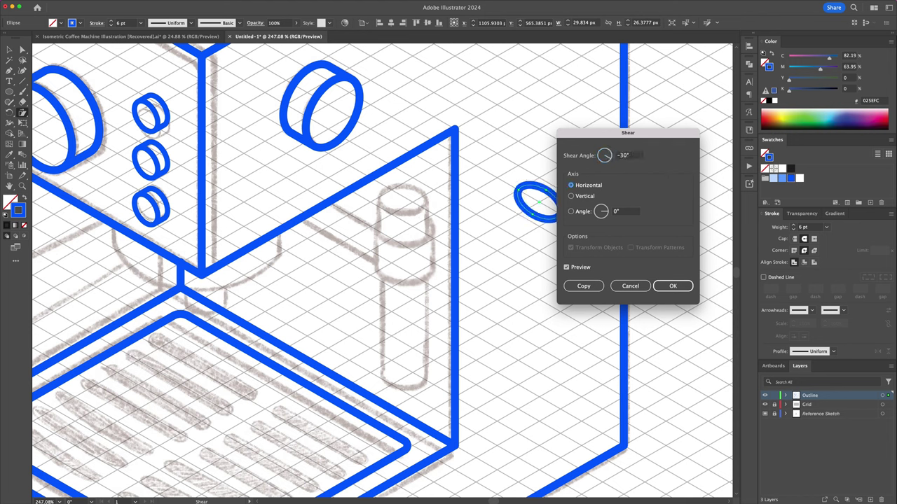
pyautogui.click(661, 286)
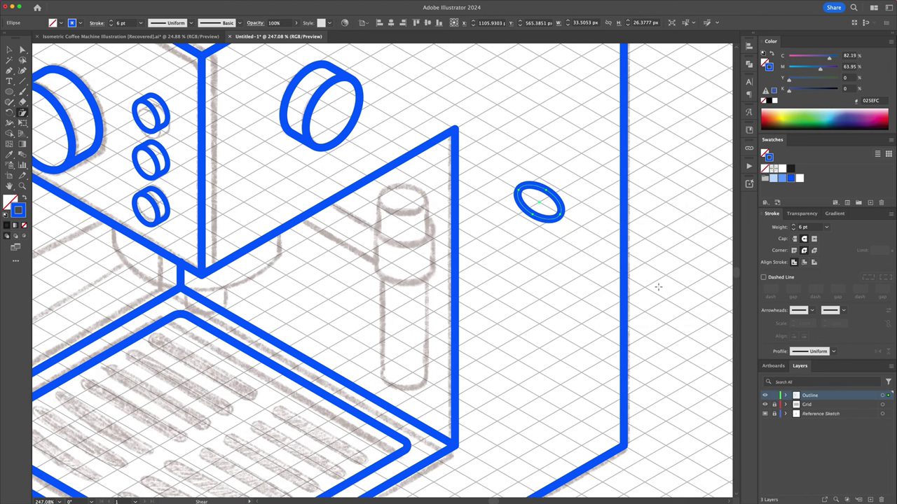
pyautogui.doubleClick(11, 113)
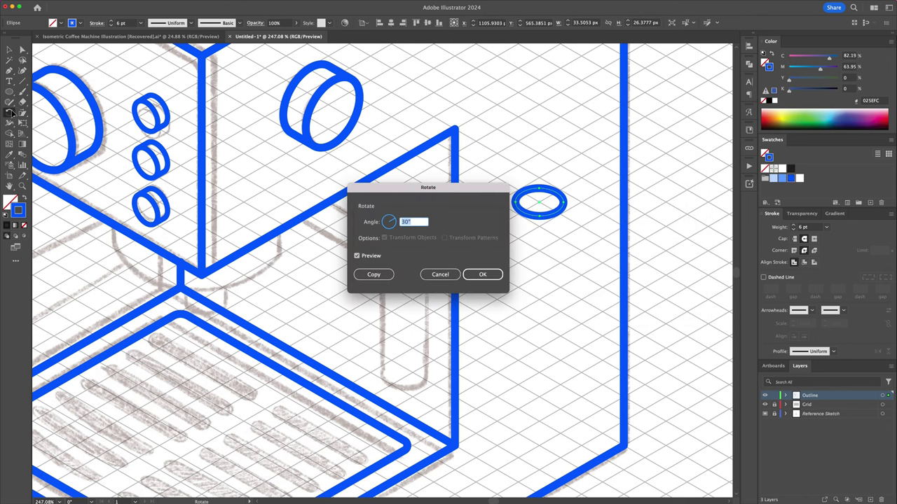
pyautogui.click(482, 274)
pyautogui.press('v')
pyautogui.click(529, 263)
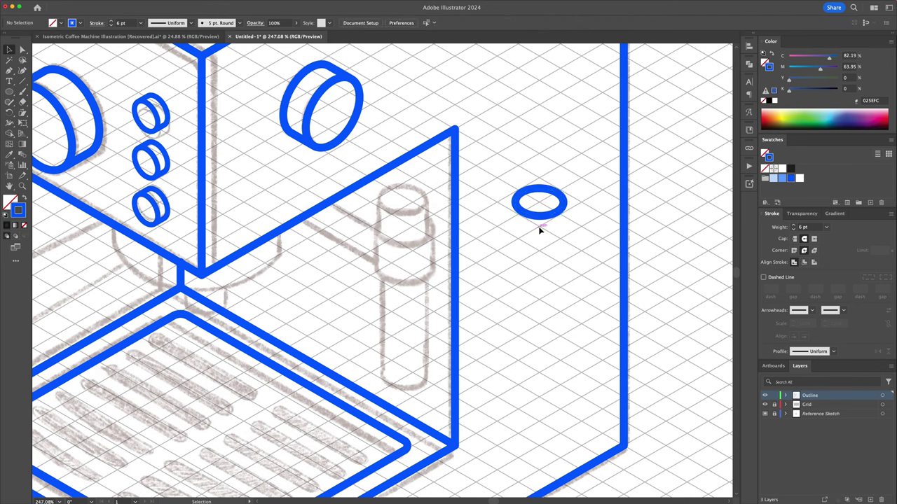
pyautogui.moveTo(547, 221)
pyautogui.mouseDown()
pyautogui.moveTo(410, 219)
pyautogui.moveTo(410, 383)
pyautogui.mouseUp()
# Copy the ellipse down as a bottom arc and draw both cylinder side lines over the sketch
pyautogui.click(406, 367)
pyautogui.press('Delete')
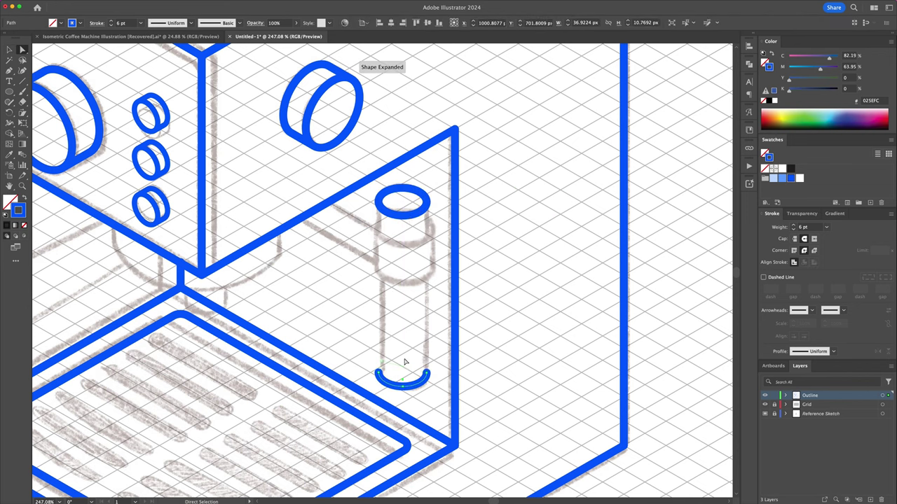
pyautogui.press('p')
pyautogui.click(428, 373)
pyautogui.click(425, 203)
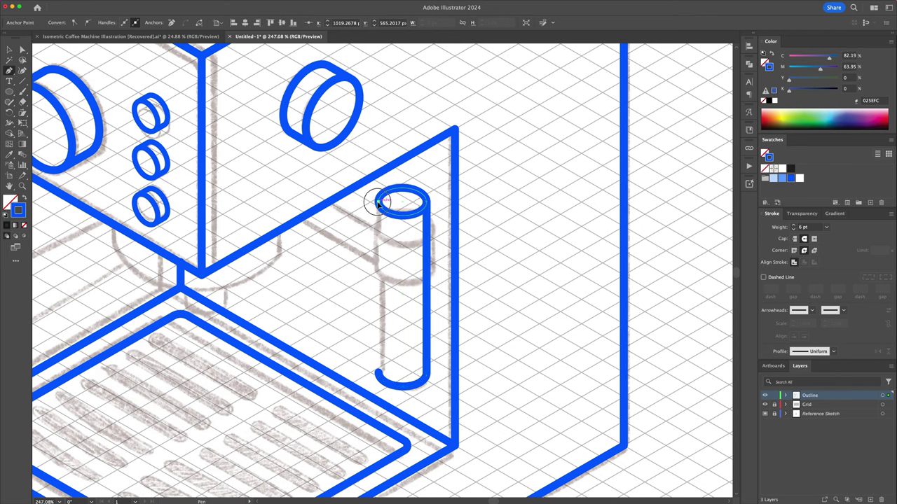
pyautogui.click(378, 203)
pyautogui.click(379, 374)
pyautogui.press('v')
pyautogui.click(495, 339)
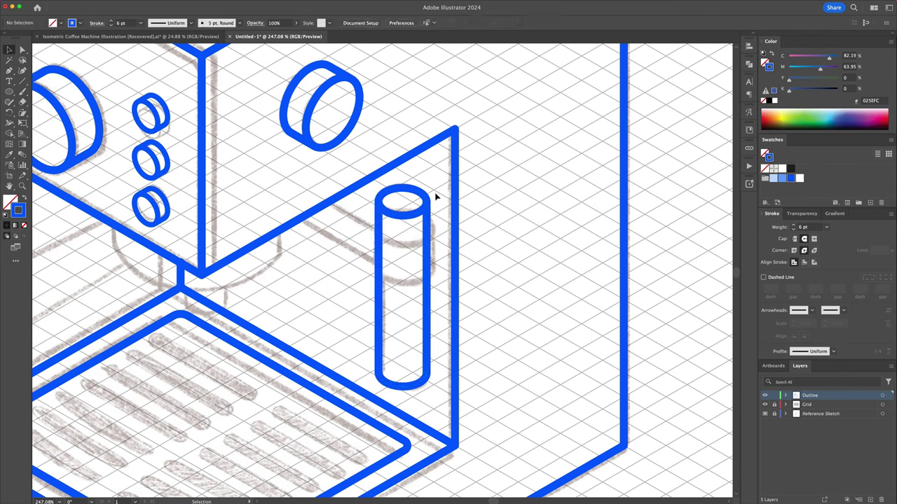
# Shorten a duplicate of the cylinder into a band and overlap it on the tall cylinder's top
pyautogui.click(412, 219)
pyautogui.moveTo(414, 220); pyautogui.dragTo(531, 224)
pyautogui.press('a')
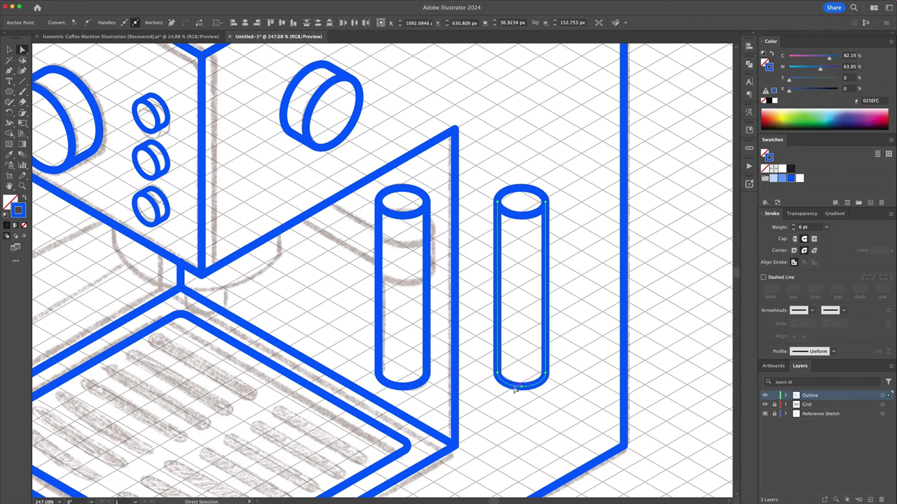
pyautogui.moveTo(516, 390); pyautogui.dragTo(515, 256)
pyautogui.press('v')
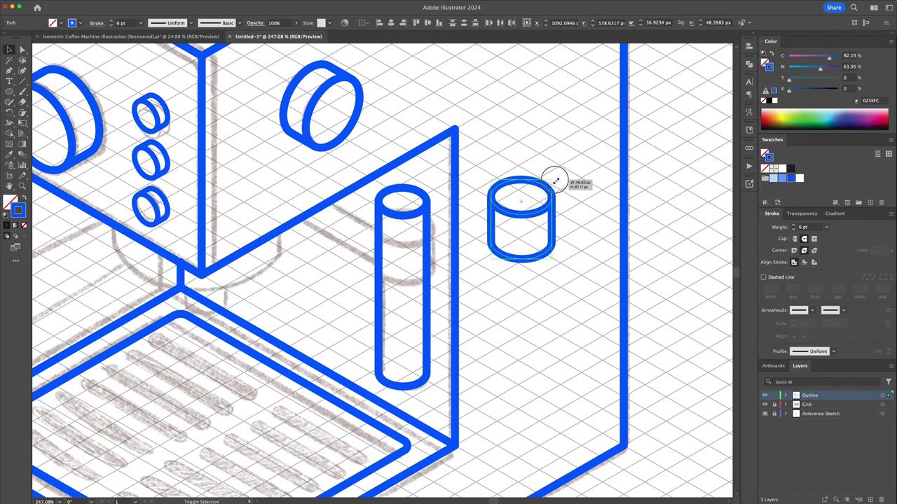
pyautogui.moveTo(536, 216)
pyautogui.mouseDown()
pyautogui.moveTo(419, 218)
pyautogui.moveTo(419, 249)
pyautogui.mouseUp()
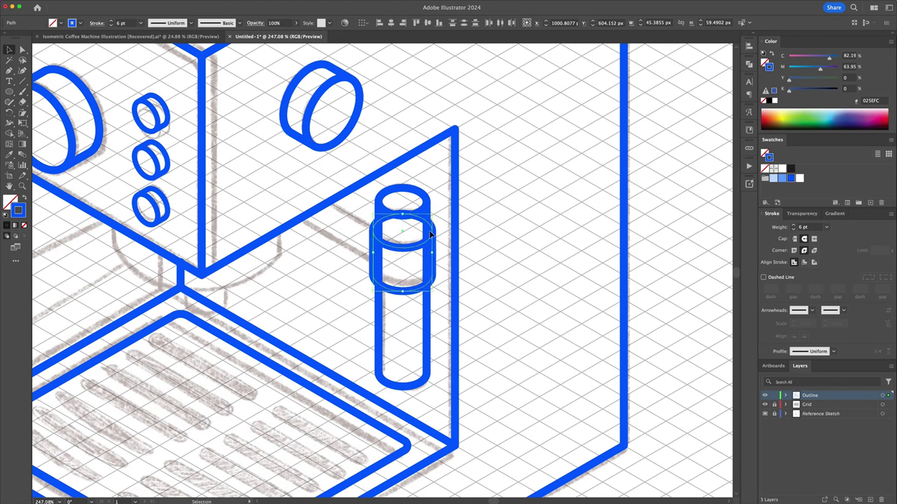
pyautogui.click(440, 209)
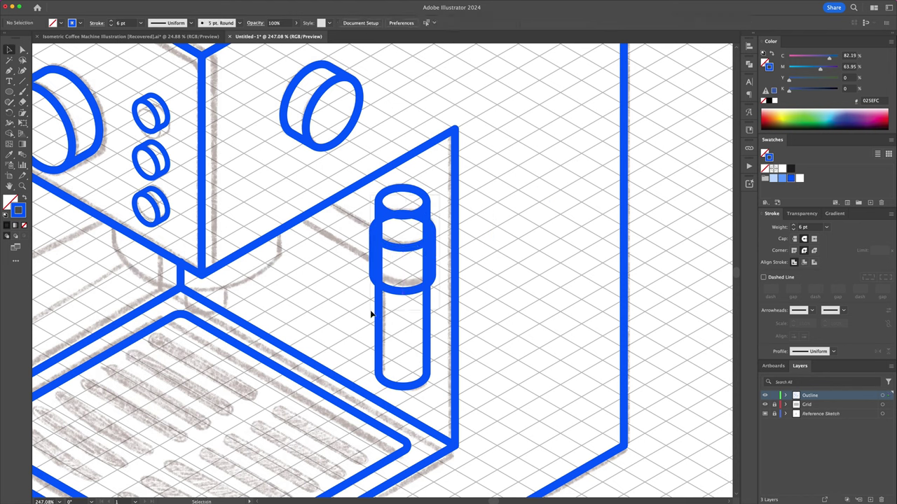
pyautogui.moveTo(371, 315); pyautogui.dragTo(392, 312)
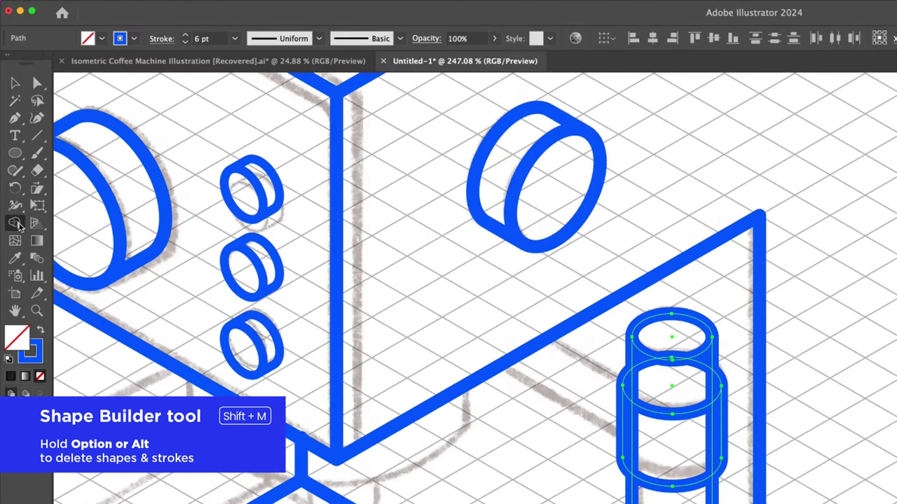
# Merge the top ellipse, upper band and lower band regions with Shape Builder into one pipe
pyautogui.click(18, 223)
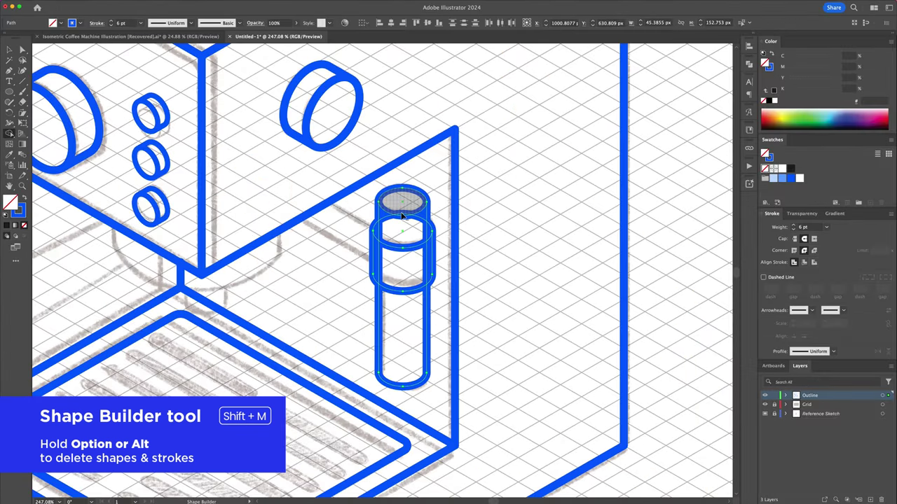
pyautogui.click(402, 216)
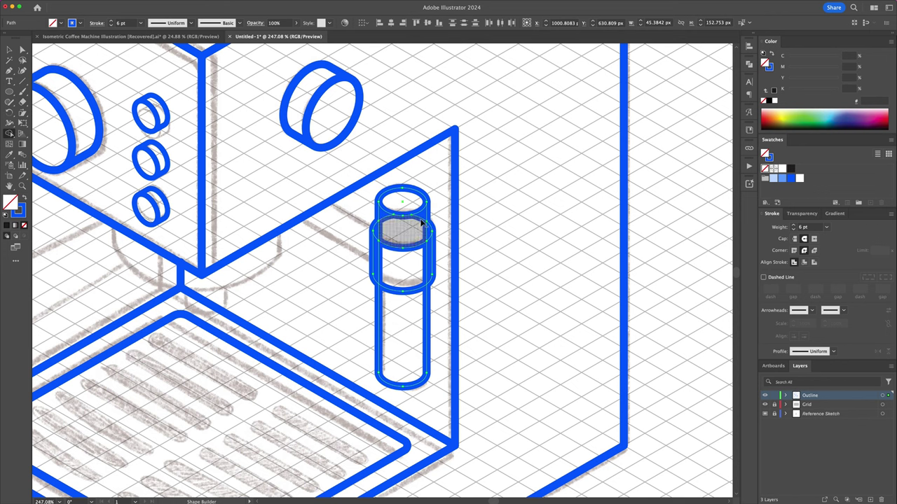
pyautogui.click(384, 223)
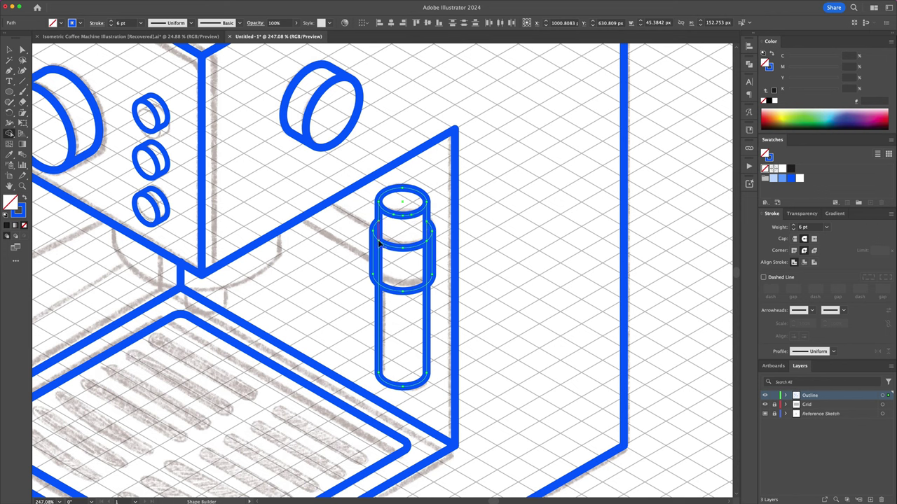
pyautogui.click(415, 266)
pyautogui.press('v')
pyautogui.click(474, 257)
pyautogui.hscroll(-5, 526, 231)
pyautogui.hotkey('ctrl', 'v')
# Enlarge the pasted arc under the machine's central corner and extend both ends upward
pyautogui.moveTo(477, 252)
pyautogui.mouseDown()
pyautogui.moveTo(378, 259)
pyautogui.moveTo(464, 237)
pyautogui.mouseUp()
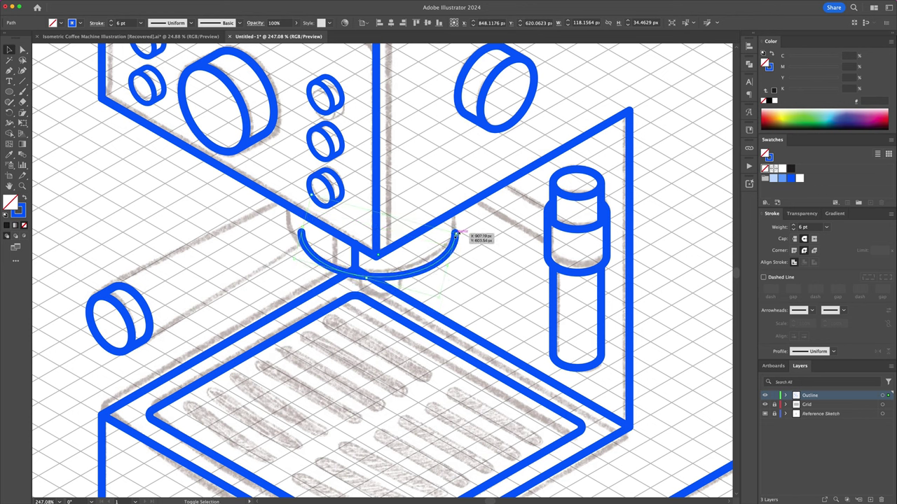
pyautogui.moveTo(301, 203); pyautogui.dragTo(295, 185)
pyautogui.press('p')
pyautogui.click(456, 227)
pyautogui.click(456, 210)
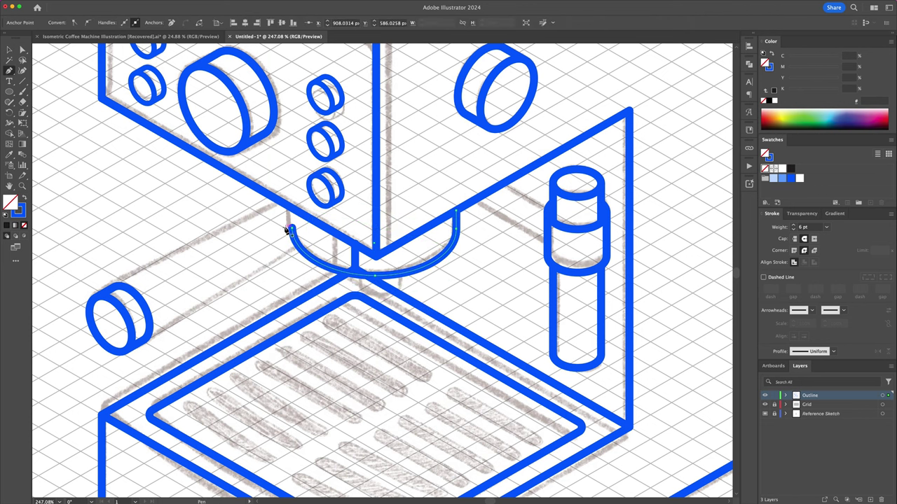
pyautogui.click(295, 212)
pyautogui.press('v')
# Add a smaller arc copy below as the U-shaped spout and trim the stray junction stroke
pyautogui.hotkey('ctrl', 'c')
pyautogui.hotkey('ctrl', 'f')
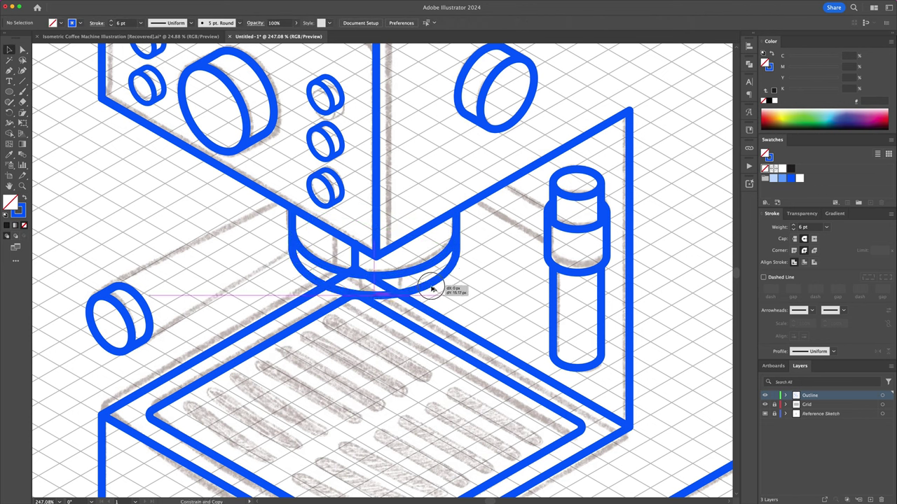
pyautogui.moveTo(458, 277)
pyautogui.mouseDown()
pyautogui.moveTo(413, 242)
pyautogui.moveTo(386, 303)
pyautogui.mouseUp()
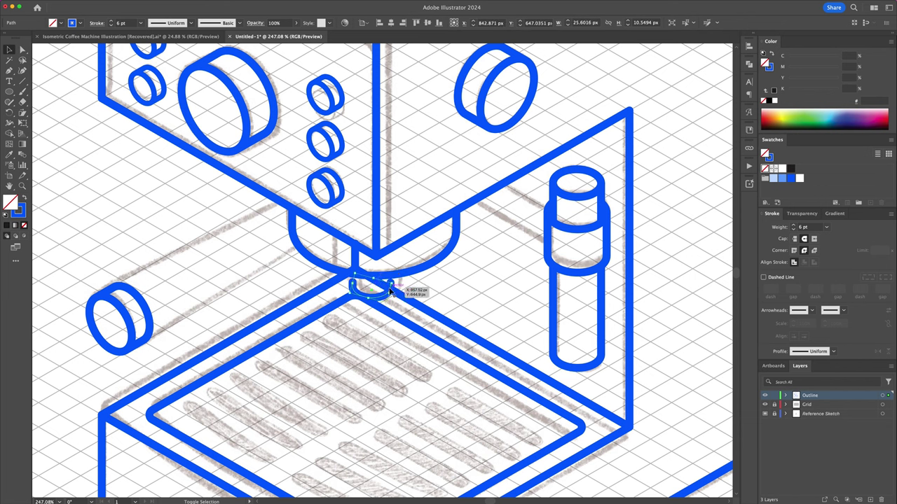
pyautogui.moveTo(387, 305); pyautogui.dragTo(388, 295)
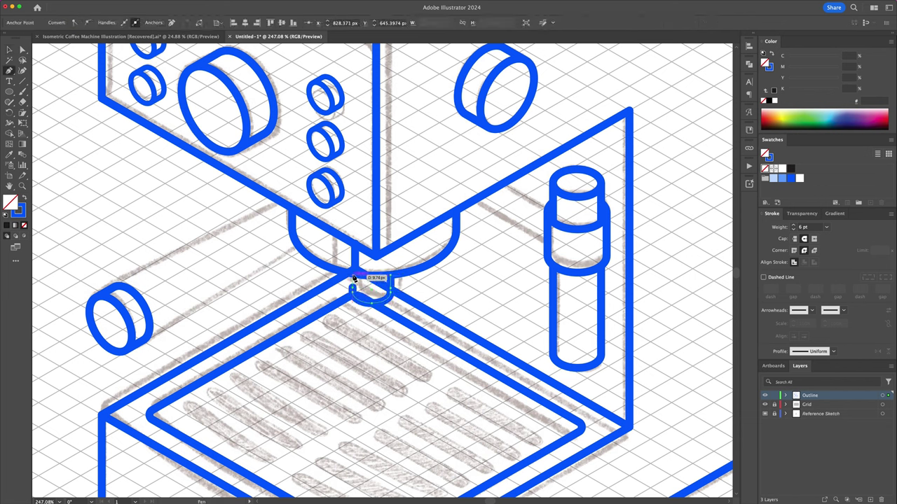
pyautogui.click(461, 287)
pyautogui.moveTo(455, 253); pyautogui.dragTo(336, 284)
pyautogui.hotkey('shift', 'm')
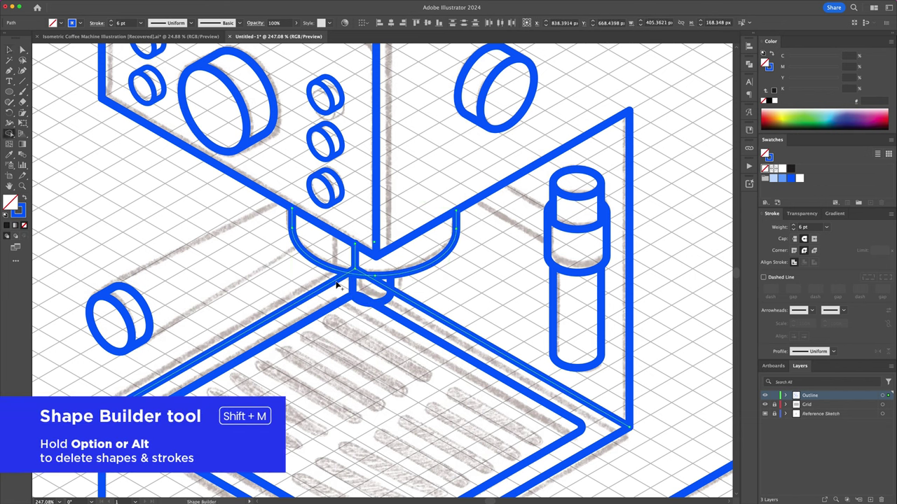
pyautogui.keyDown('alt'); pyautogui.click(360, 273); pyautogui.keyUp('alt')
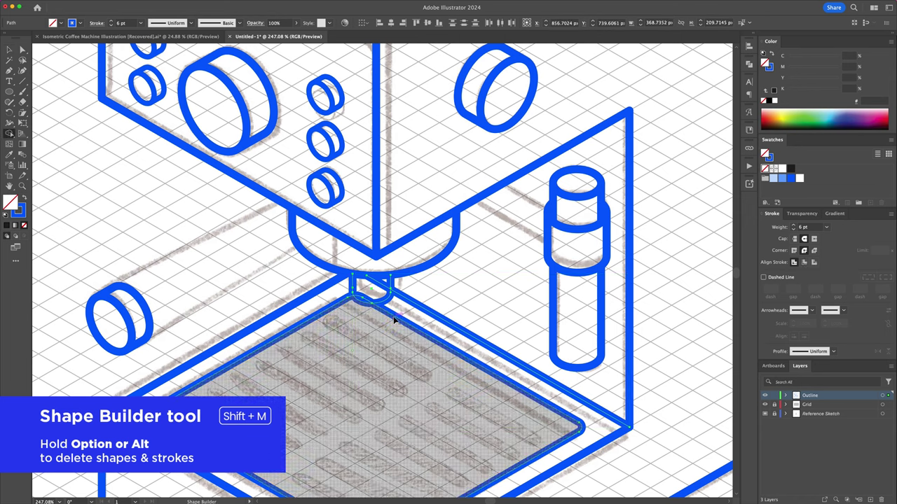
pyautogui.hscroll(-5, 451, 290)
# Draw a line from the side cylinder to the box edge and copy it higher up
pyautogui.press('p')
pyautogui.click(290, 282)
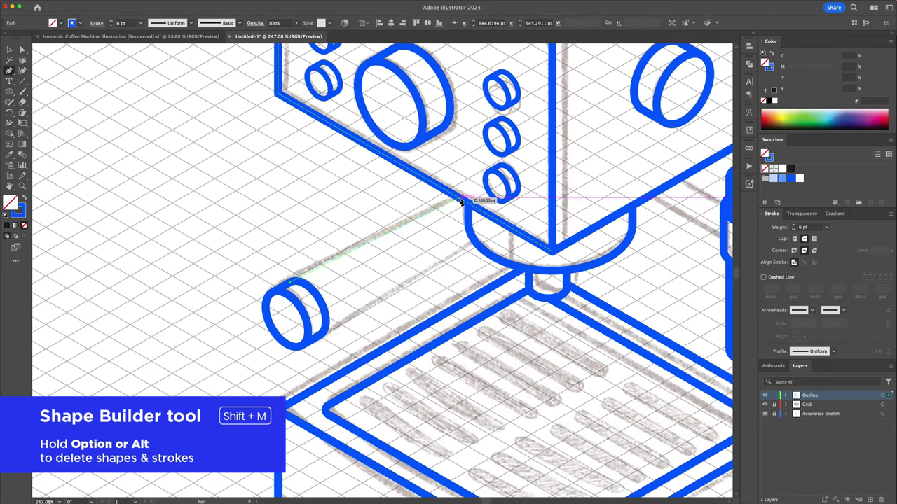
pyautogui.click(459, 201)
pyautogui.press('v')
pyautogui.hscroll(10, 407, 308)
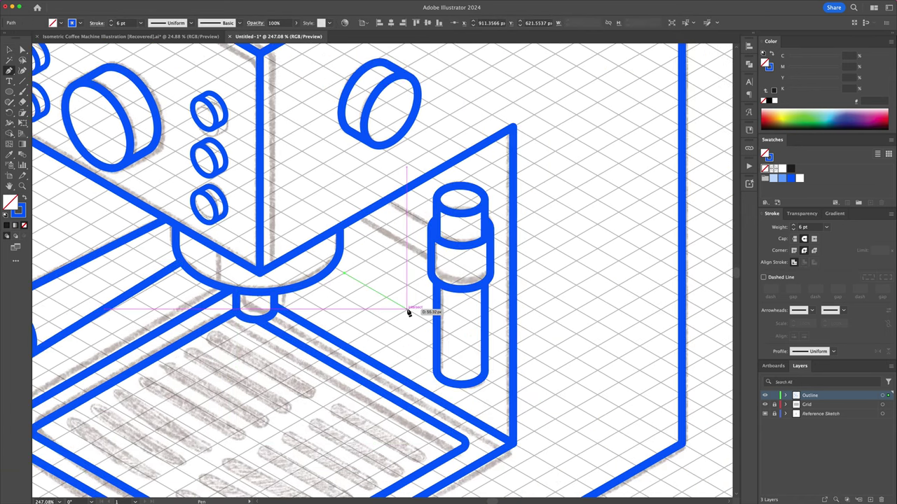
pyautogui.moveTo(406, 311)
pyautogui.mouseDown()
pyautogui.moveTo(396, 260)
pyautogui.moveTo(420, 226)
pyautogui.moveTo(376, 192)
pyautogui.mouseUp()
# Draw a fully rounded 4 pt pill rectangle on the drip tray and scale it narrower
pyautogui.press('m')
pyautogui.scroll(-5, 575, 260)
pyautogui.moveTo(358, 266)
pyautogui.mouseDown()
pyautogui.moveTo(396, 284)
pyautogui.moveTo(477, 287)
pyautogui.moveTo(445, 280)
pyautogui.mouseUp()
pyautogui.press('a')
pyautogui.press('v')
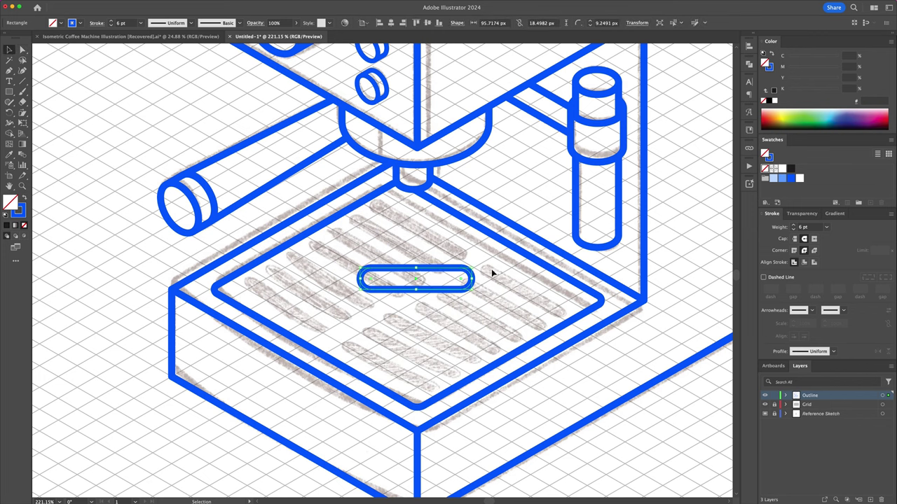
pyautogui.doubleClick(794, 230)
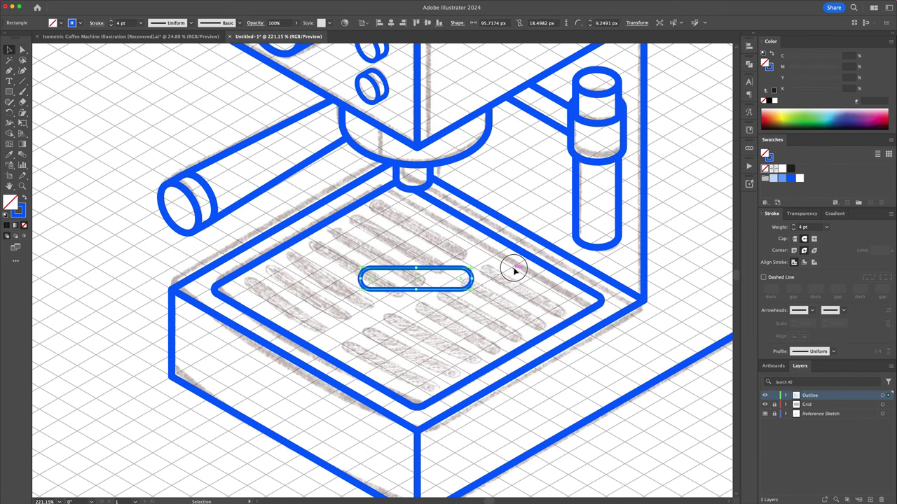
pyautogui.hscroll(-1, 500, 260)
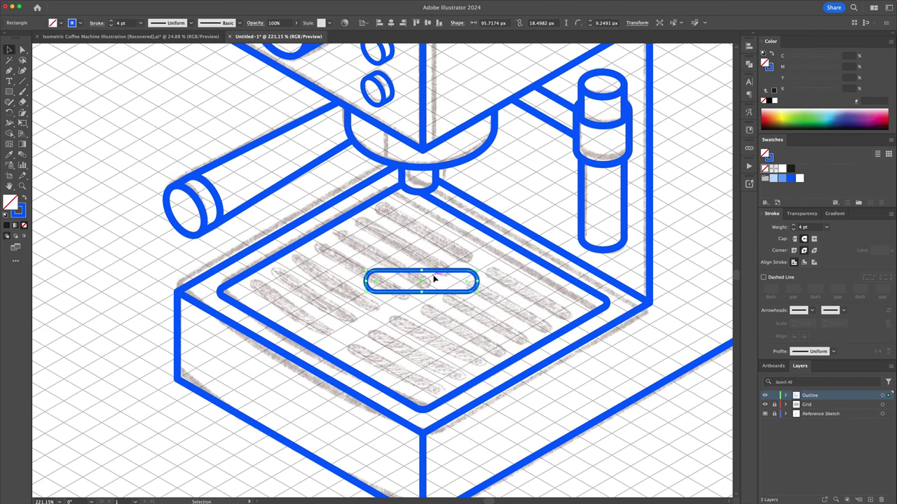
pyautogui.press('s')
pyautogui.press('Return')
# Confirm the narrower pill, then shear and rotate it onto the isometric diagonal
pyautogui.click(688, 283)
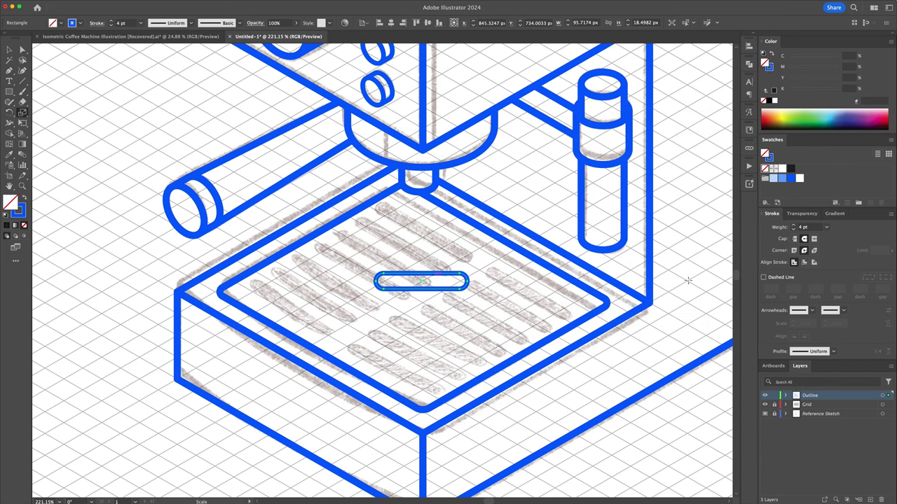
pyautogui.moveTo(23, 112); pyautogui.dragTo(48, 121)
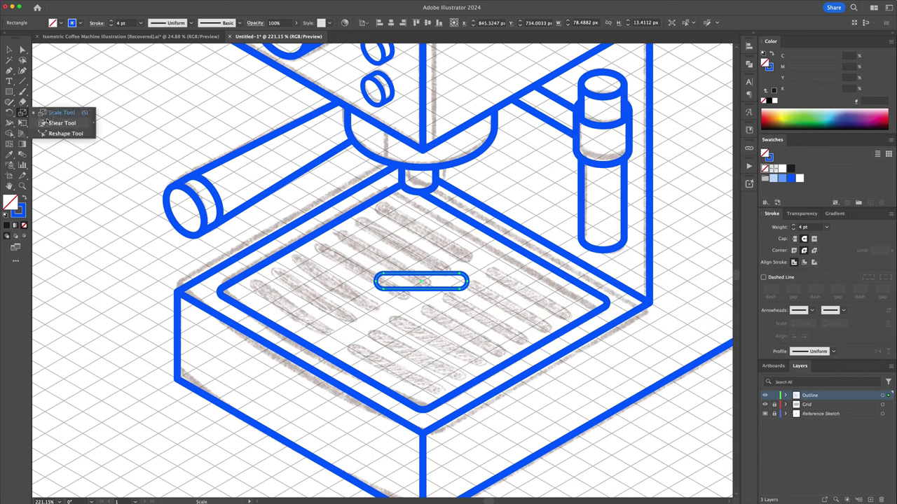
pyautogui.press('Return')
pyautogui.press('Return')
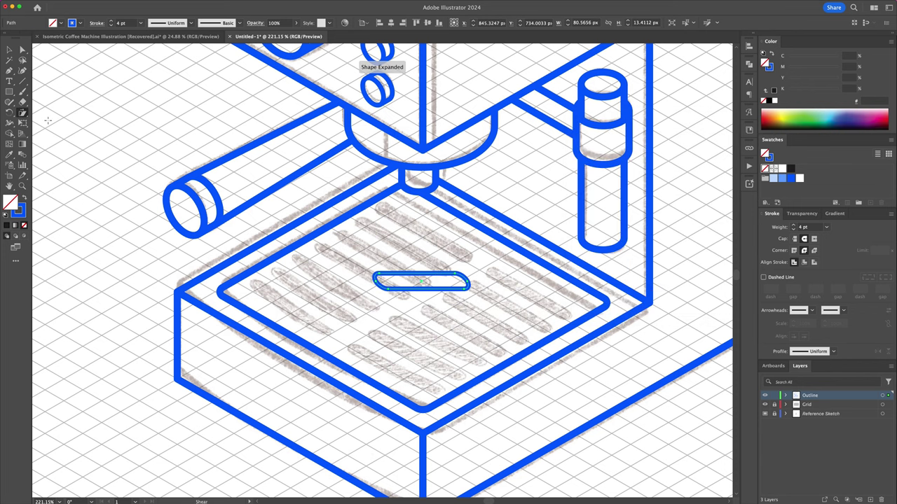
pyautogui.doubleClick(9, 113)
pyautogui.press('Return')
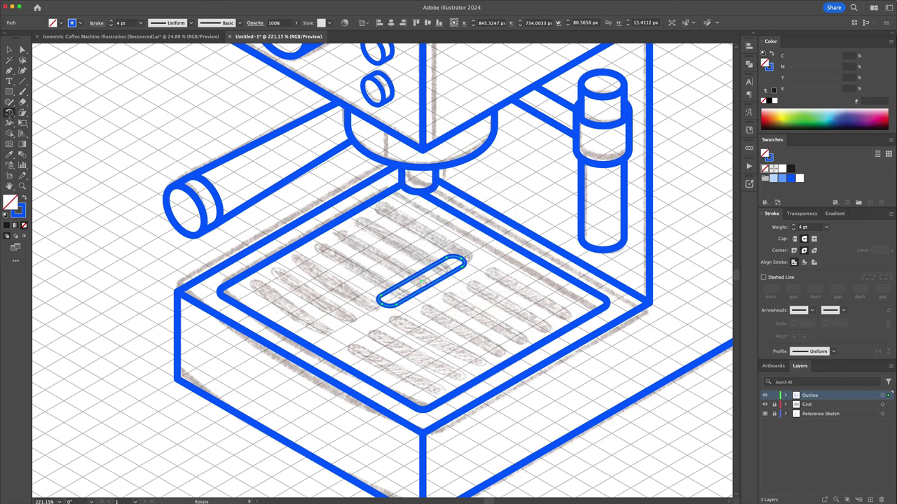
pyautogui.press('v')
# Reflect the pill across the vertical axis to match the grate slots' angle
pyautogui.click(450, 280)
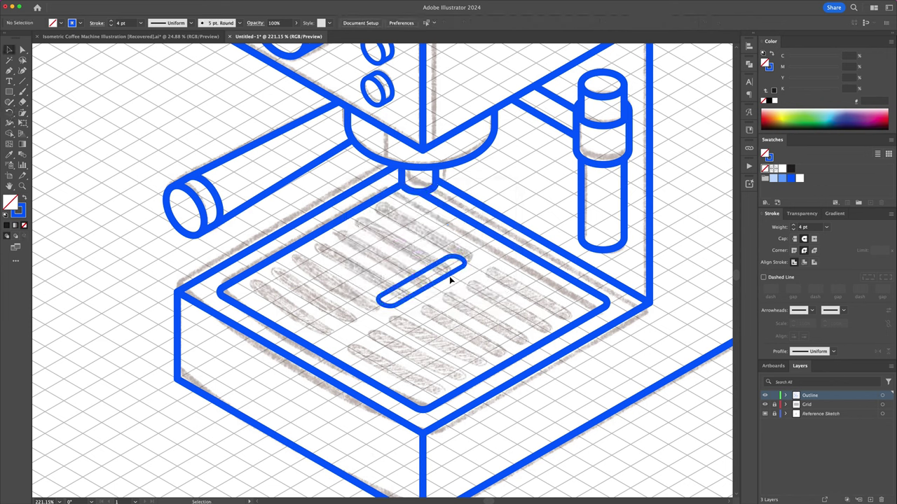
pyautogui.click(451, 281)
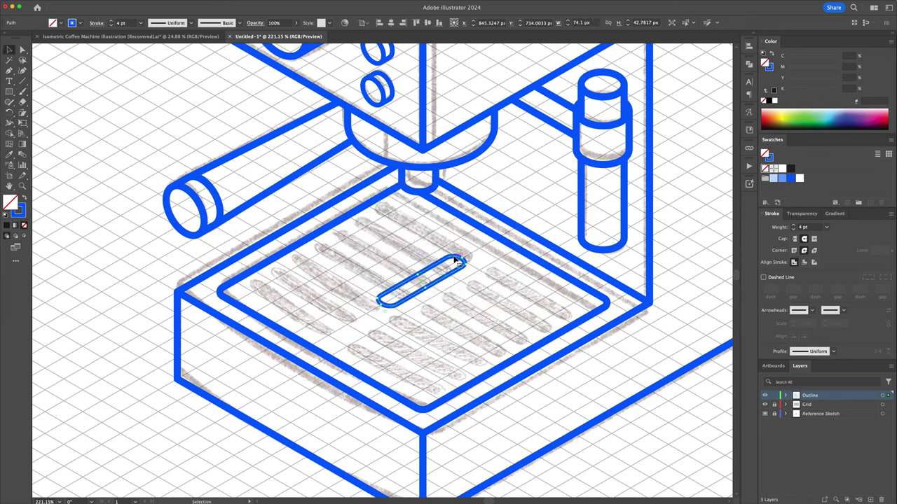
pyautogui.rightClick(456, 261)
pyautogui.moveTo(469, 433)
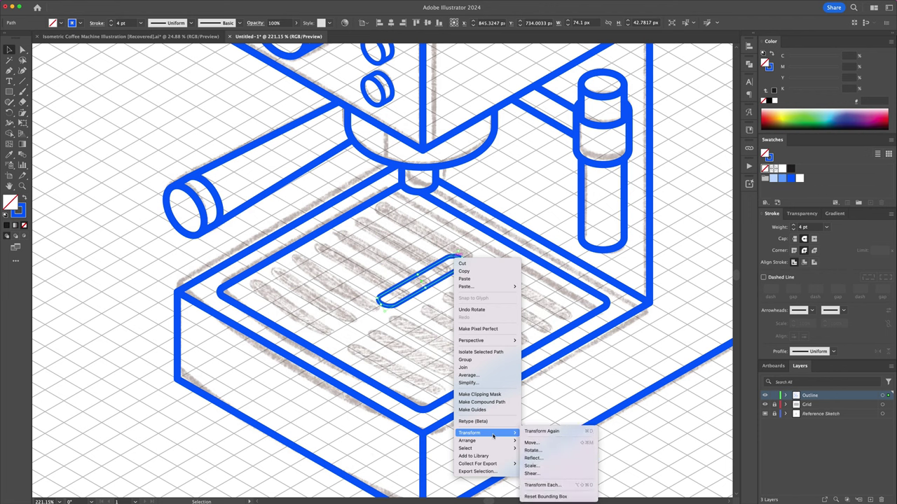
pyautogui.click(534, 458)
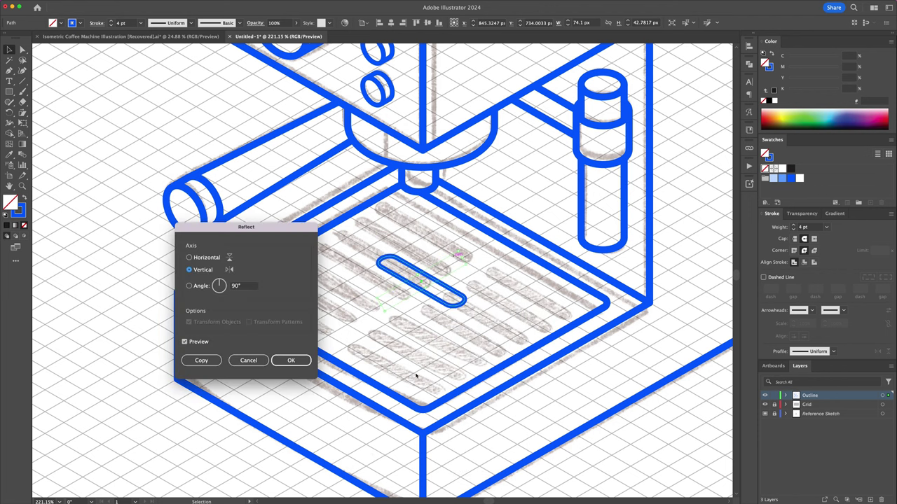
pyautogui.click(297, 361)
pyautogui.click(429, 307)
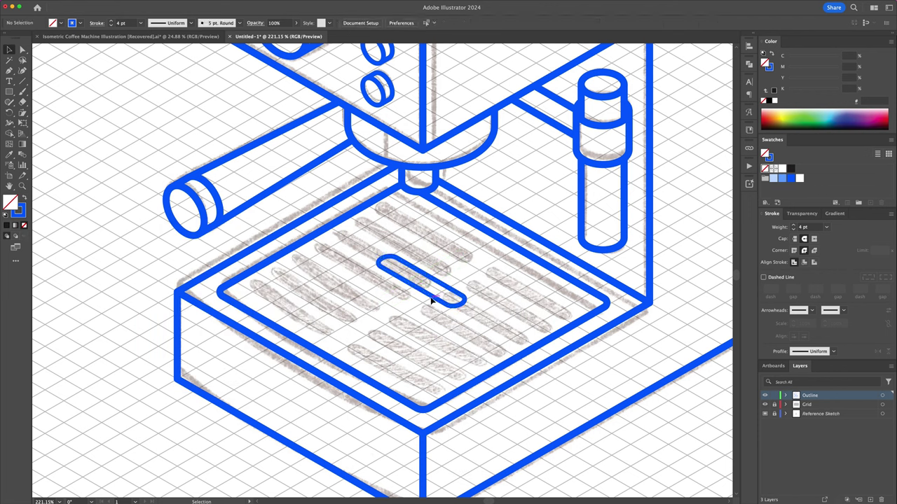
# Move the pill up to the tray's top edge and nudge it 10 px along −30°
pyautogui.moveTo(432, 299); pyautogui.dragTo(432, 246)
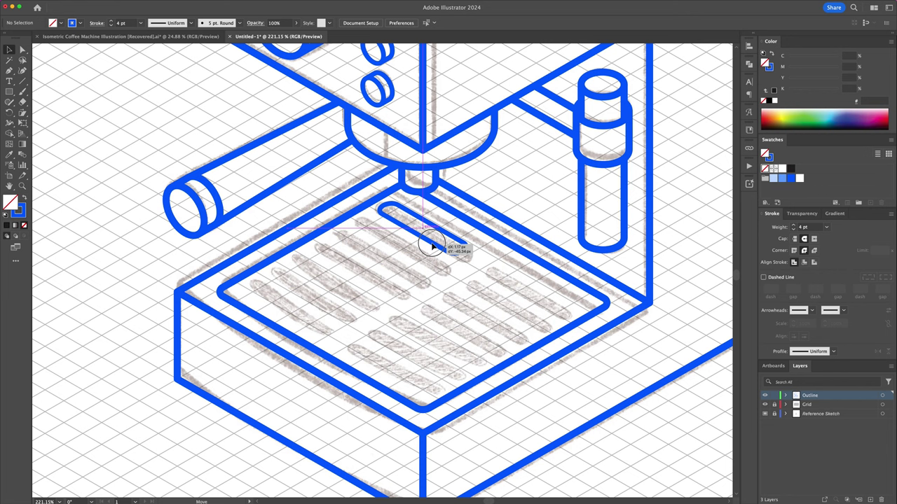
pyautogui.press('a')
pyautogui.press('Return')
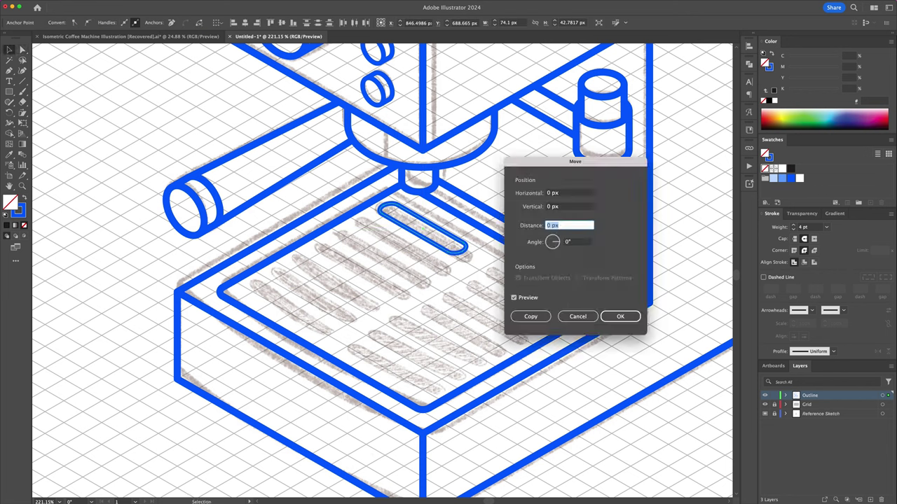
pyautogui.press('Tab')
pyautogui.write('-30')
pyautogui.hotkey('shift', 'Tab')
pyautogui.write('10')
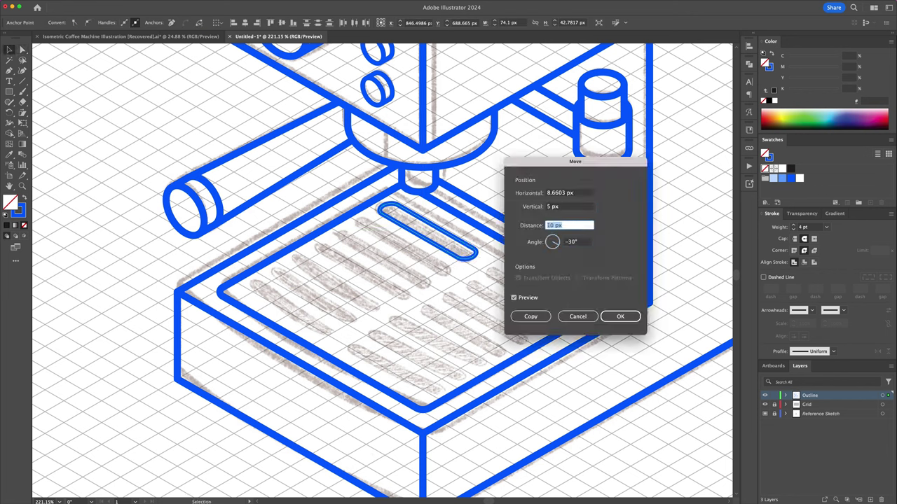
pyautogui.press('Return')
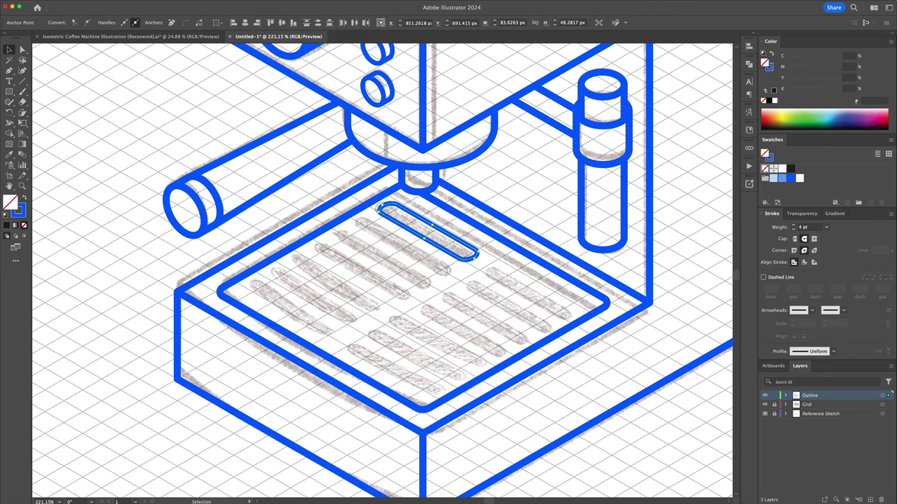
pyautogui.click(488, 302)
# Copy the pill 100 px along −30° and select both pills
pyautogui.click(465, 264)
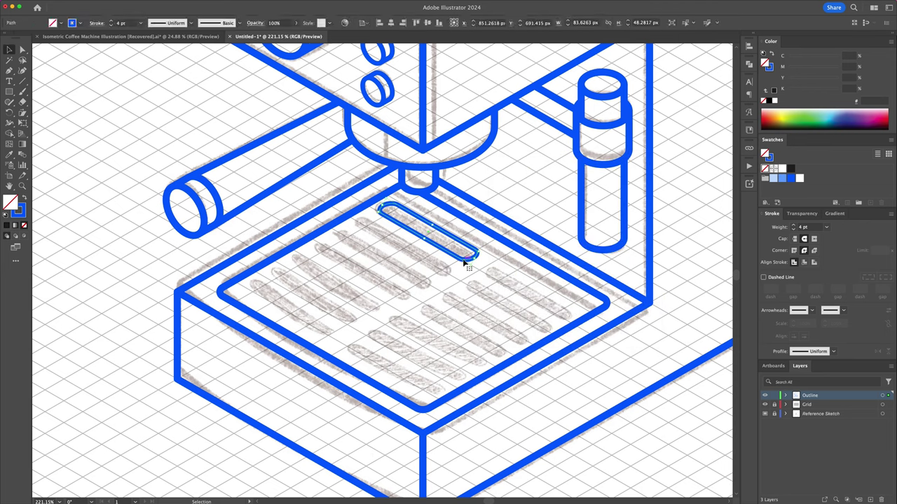
pyautogui.press('Return')
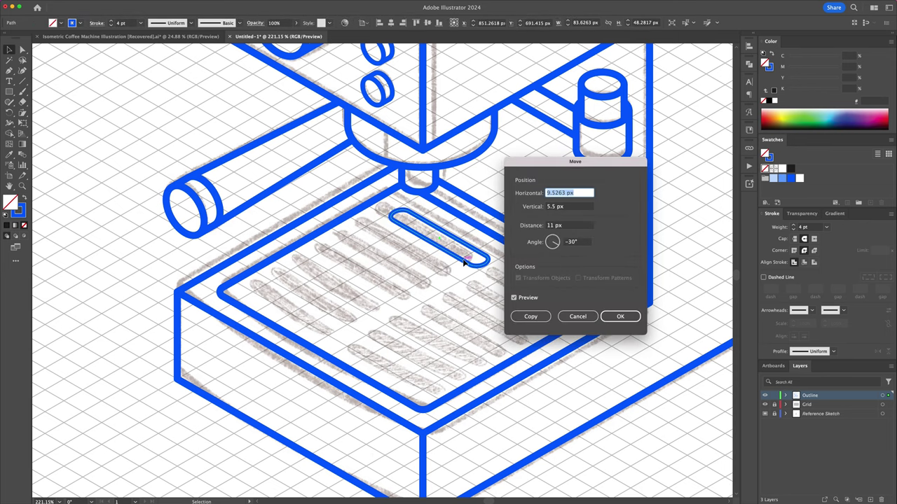
pyautogui.press('Tab')
pyautogui.press('Tab')
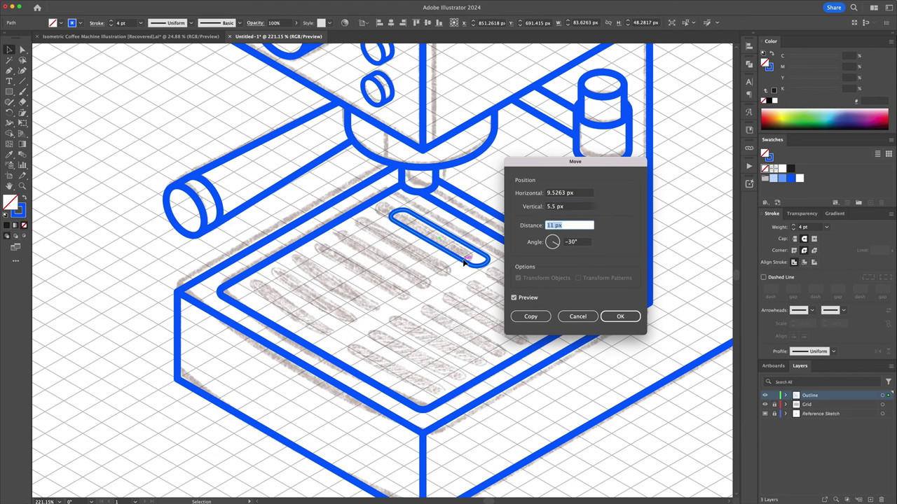
pyautogui.write('40')
pyautogui.hotkey('shift', 'Up')
pyautogui.hotkey('shift', 'Up')
pyautogui.hotkey('shift', 'Up')
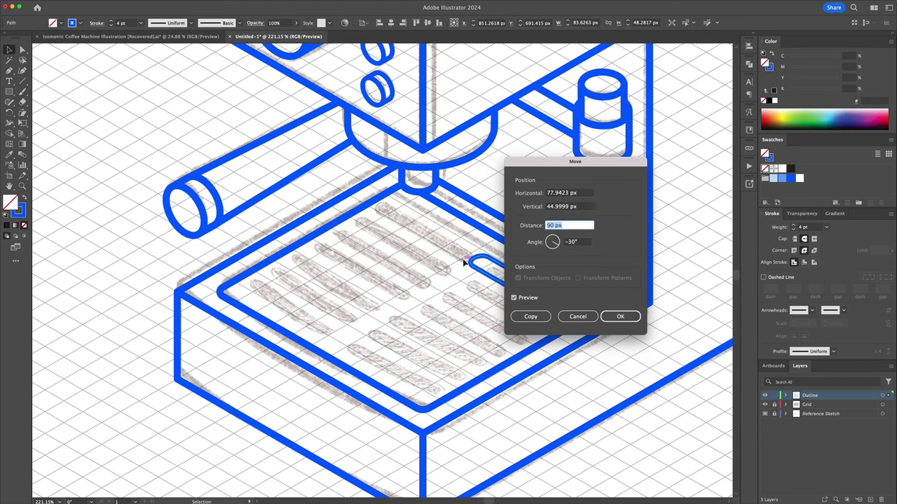
pyautogui.click(530, 316)
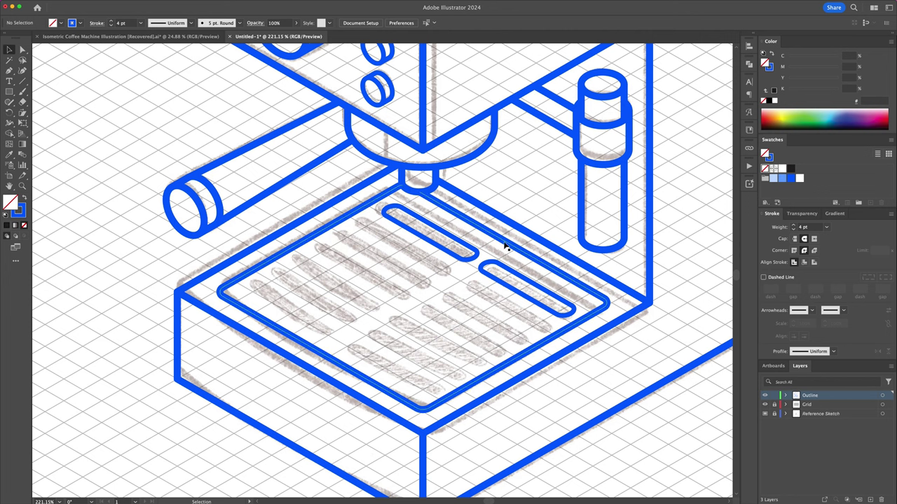
pyautogui.keyDown('shift'); pyautogui.click(477, 255); pyautogui.keyUp('shift')
# Group the two pill slots and zero the vertical offset in the Move dialog
pyautogui.rightClick(467, 243)
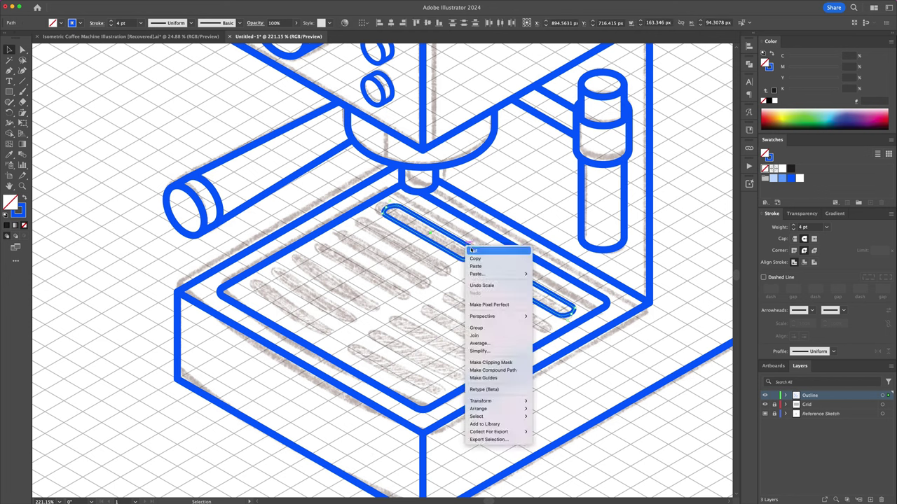
pyautogui.click(486, 326)
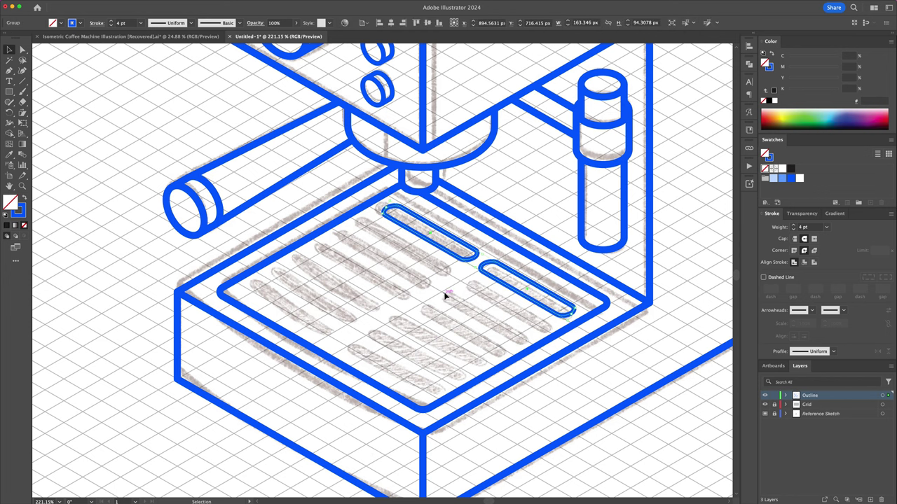
pyautogui.press('Return')
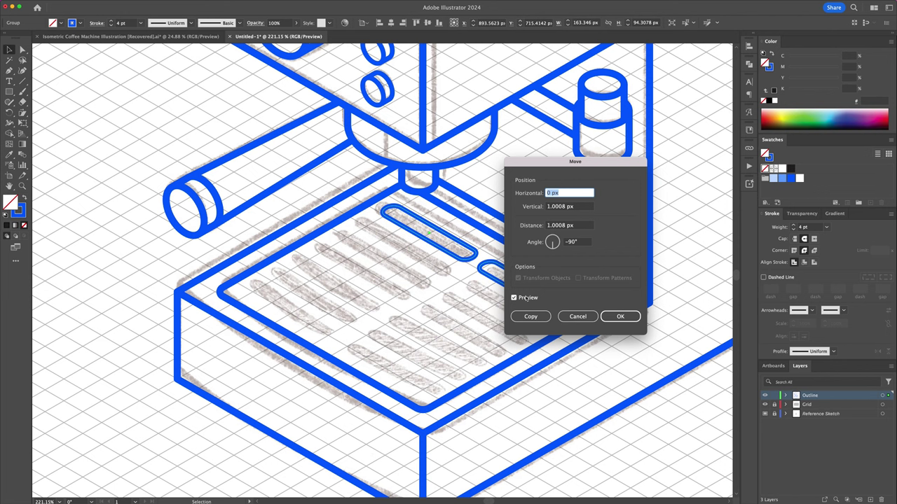
pyautogui.press('Tab')
pyautogui.write('0')
pyautogui.press('Tab')
pyautogui.press('Tab')
pyautogui.write('30')
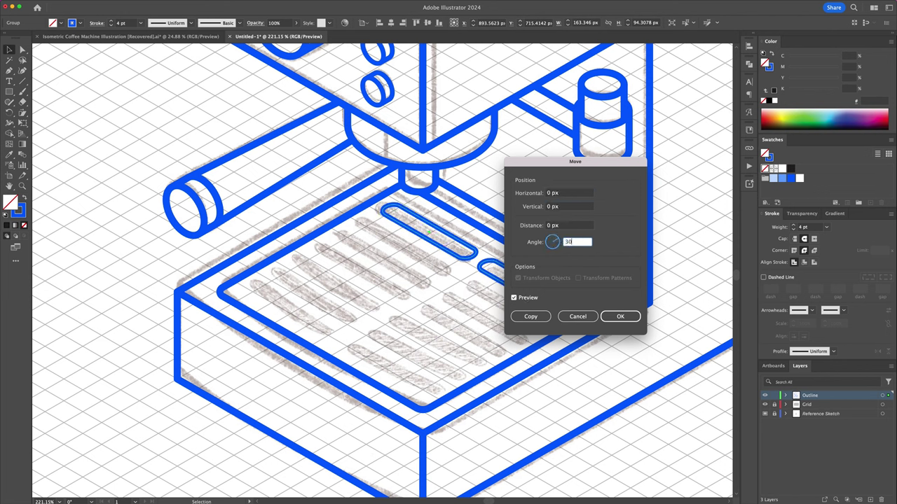
# Copy the slot pair -33 px along 30° and repeat twice with Ctrl+D
pyautogui.hotkey('shift', 'Tab')
pyautogui.write('10')
pyautogui.hotkey('shift', 'Down')
pyautogui.hotkey('shift', 'Down')
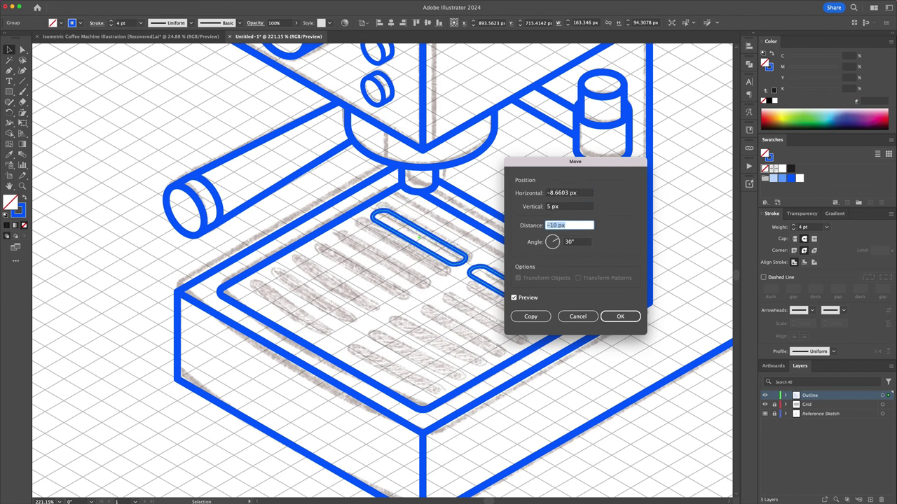
pyautogui.hotkey('shift', 'Down')
pyautogui.hotkey('shift', 'Down')
pyautogui.press('Down')
pyautogui.press('Down')
pyautogui.press('Down')
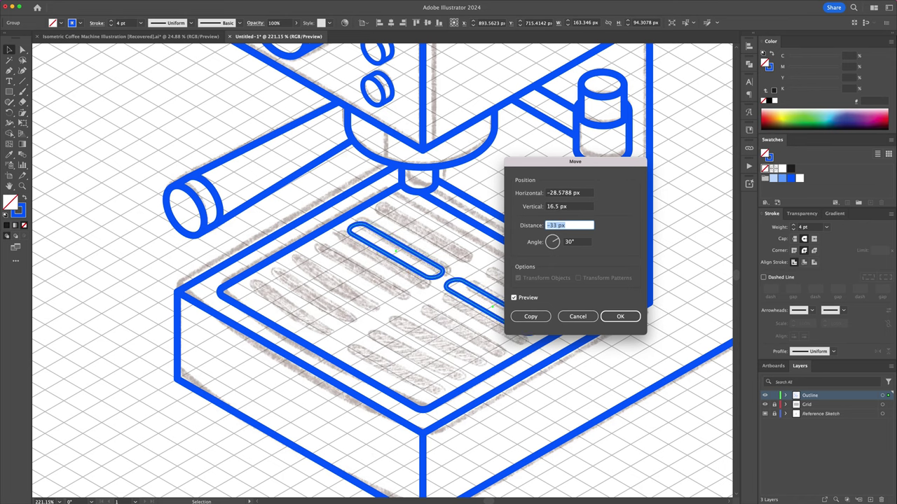
pyautogui.click(530, 316)
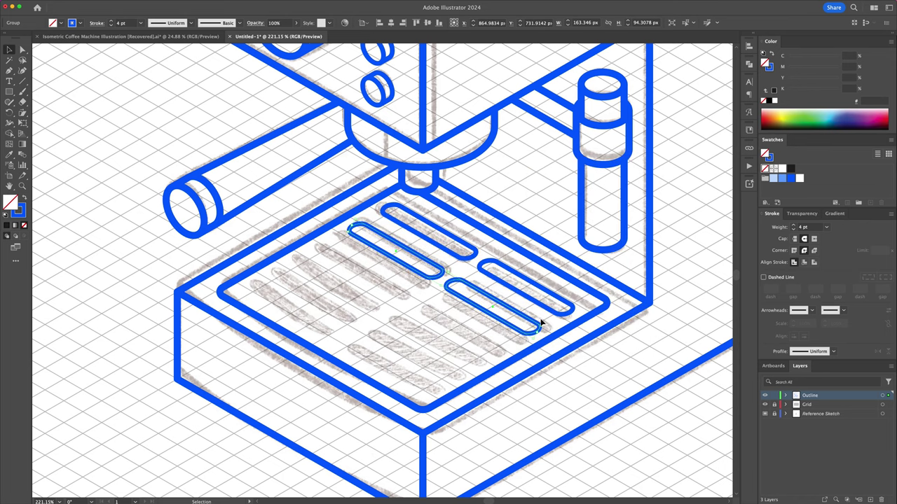
pyautogui.hotkey('ctrl', 'd')
pyautogui.hotkey('ctrl', 'd')
pyautogui.hotkey('ctrl', 'd')
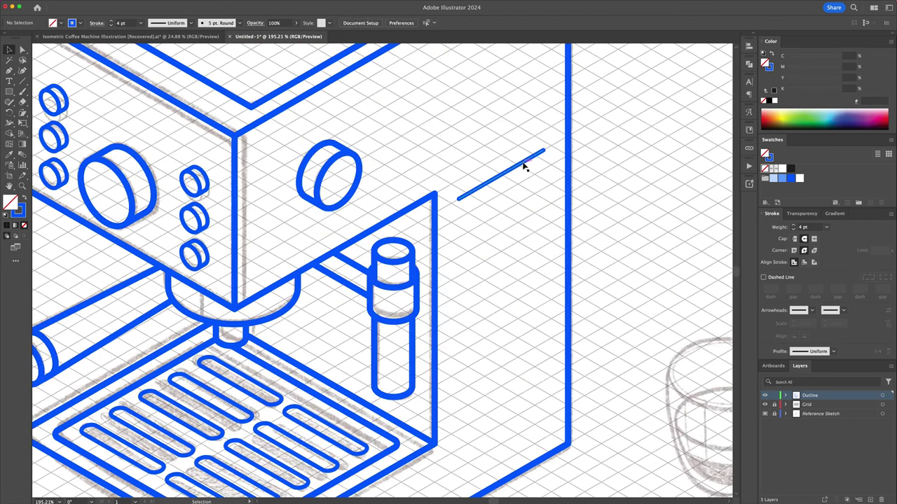
# Duplicate the vent line 23.72 px lower and draw the cup's rim ellipse over the sketch
pyautogui.moveTo(525, 164); pyautogui.dragTo(527, 190)
pyautogui.hotkey('ctrl', 'd')
pyautogui.hotkey('ctrl', 'd')
pyautogui.hotkey('ctrl', 'd')
pyautogui.hotkey('ctrl', 'd')
pyautogui.hotkey('ctrl', 'd')
pyautogui.click(572, 188)
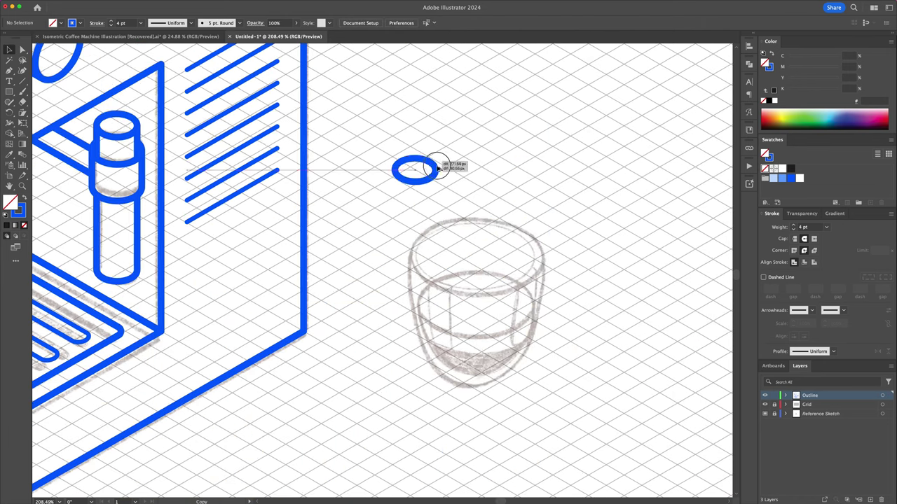
pyautogui.moveTo(435, 169)
pyautogui.mouseDown()
pyautogui.moveTo(489, 253)
pyautogui.moveTo(570, 222)
pyautogui.moveTo(510, 321)
pyautogui.moveTo(468, 149)
pyautogui.mouseUp()
pyautogui.click(569, 220)
# Shorten the tall ellipse, delete its top point, and join the U-shape into the tapered cup body
pyautogui.click(594, 236)
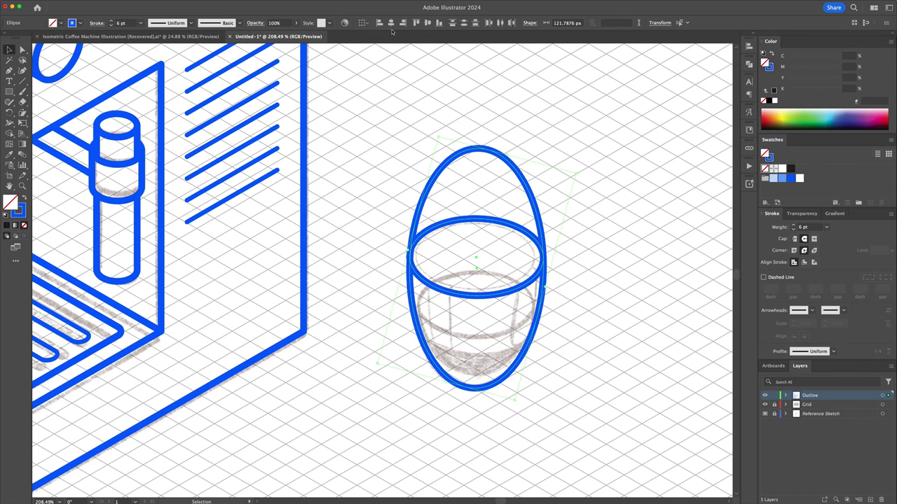
pyautogui.click(512, 171)
pyautogui.moveTo(476, 146); pyautogui.dragTo(477, 167)
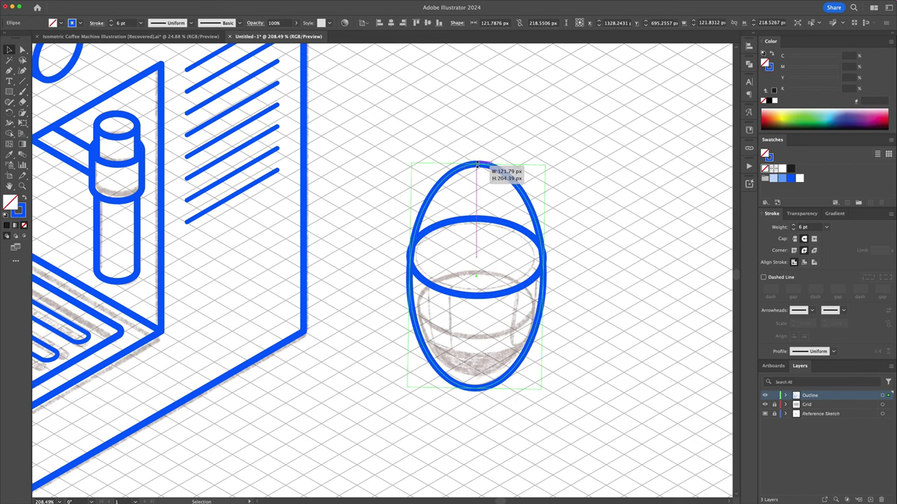
pyautogui.press('a')
pyautogui.click(476, 167)
pyautogui.press('Delete')
pyautogui.press('p')
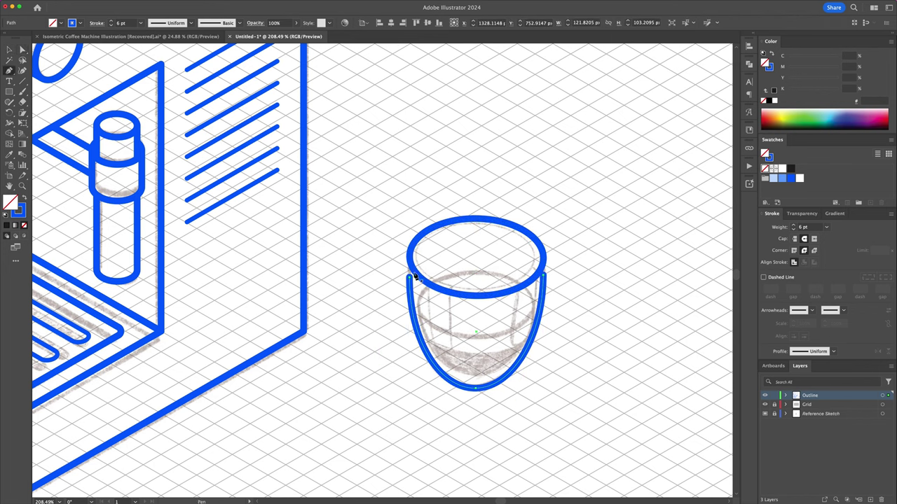
pyautogui.click(408, 277)
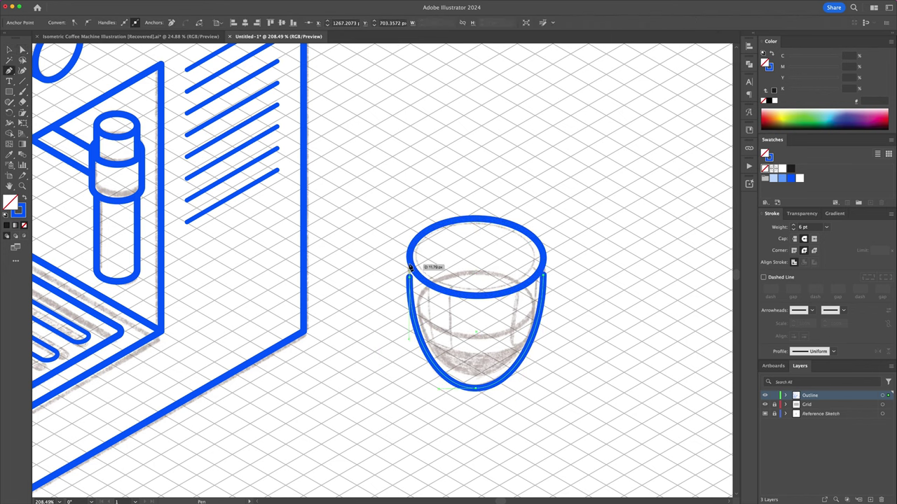
pyautogui.click(545, 270)
pyautogui.press('v')
# Add rim-ellipse copies inside the cup as liquid rings, nudging the lower ring down
pyautogui.moveTo(516, 236)
pyautogui.mouseDown()
pyautogui.moveTo(517, 276)
pyautogui.moveTo(485, 374)
pyautogui.mouseUp()
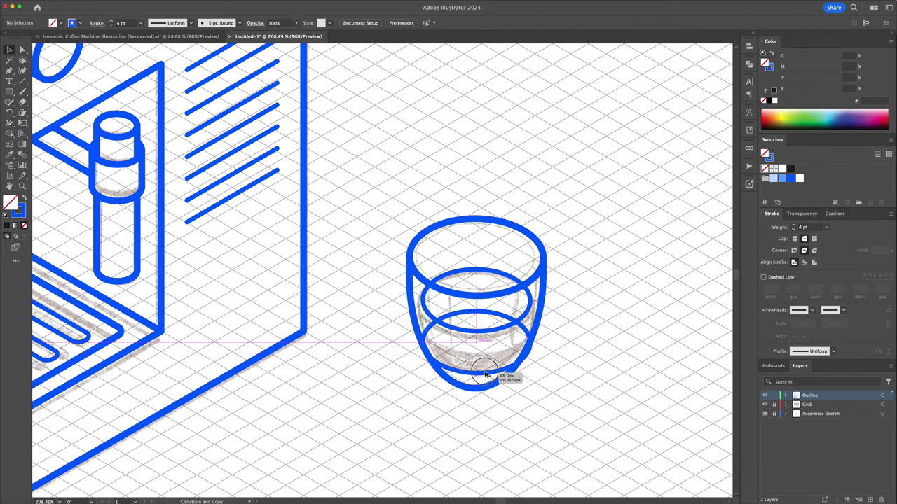
pyautogui.moveTo(477, 314); pyautogui.dragTo(472, 230)
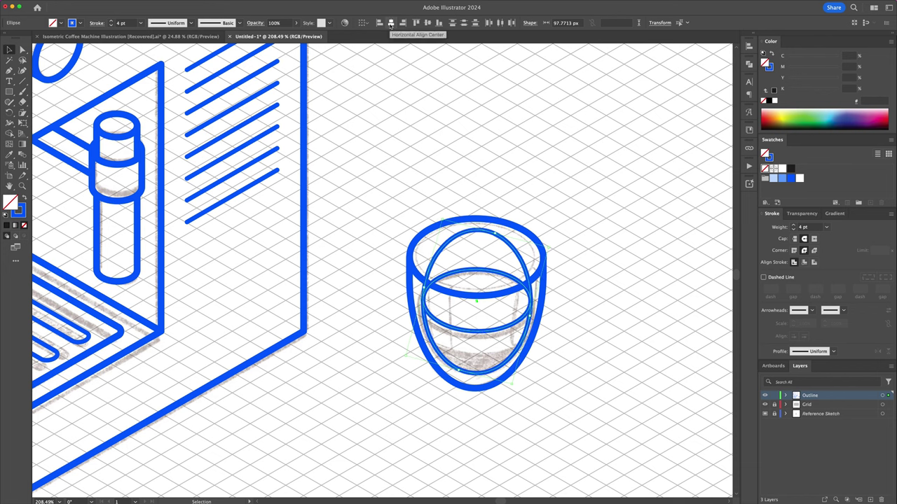
pyautogui.hotkey('ctrl', 'z')
pyautogui.click(515, 252)
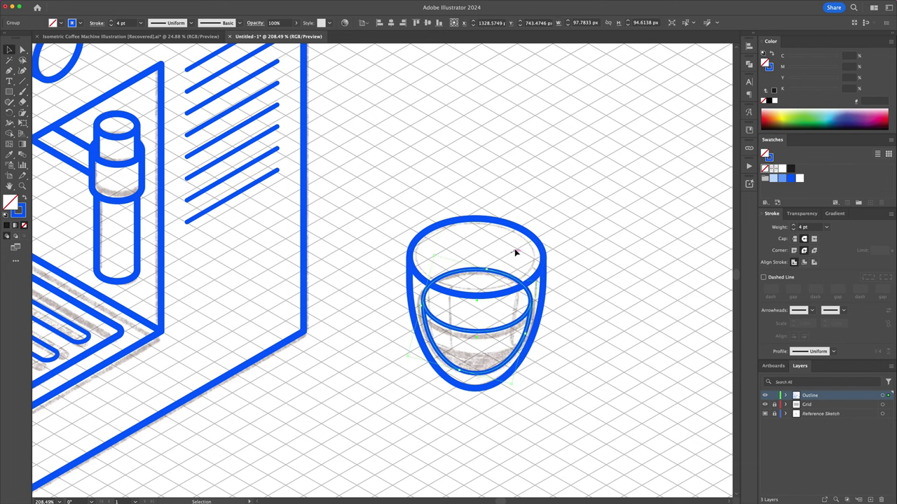
pyautogui.click(591, 190)
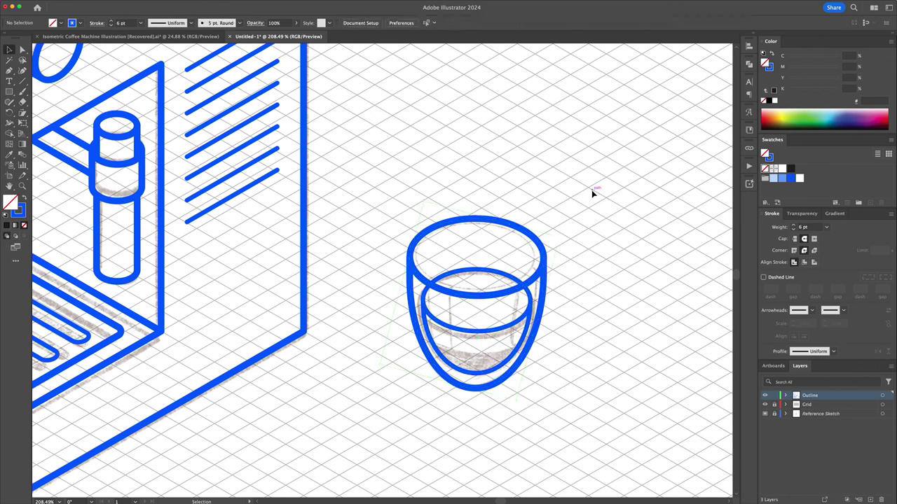
pyautogui.moveTo(497, 270); pyautogui.dragTo(496, 286)
pyautogui.press('a')
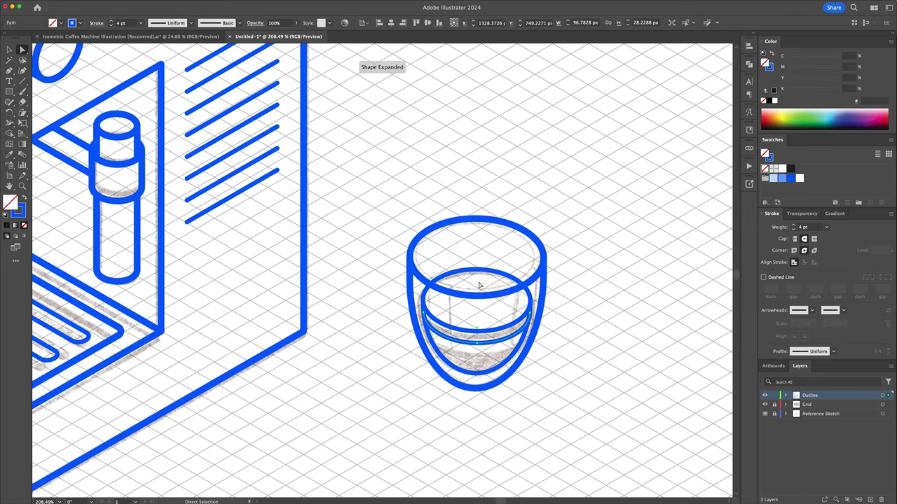
pyautogui.press('v')
pyautogui.moveTo(504, 342); pyautogui.dragTo(551, 320)
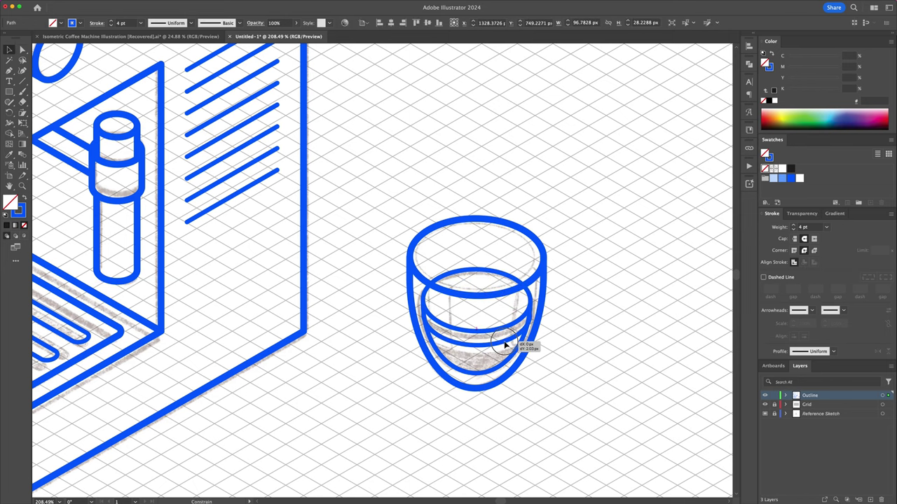
pyautogui.click(550, 320)
# Hide the Grid and Reference Sketch layers and add a new layer above Grid
pyautogui.hotkey('ctrl', '0')
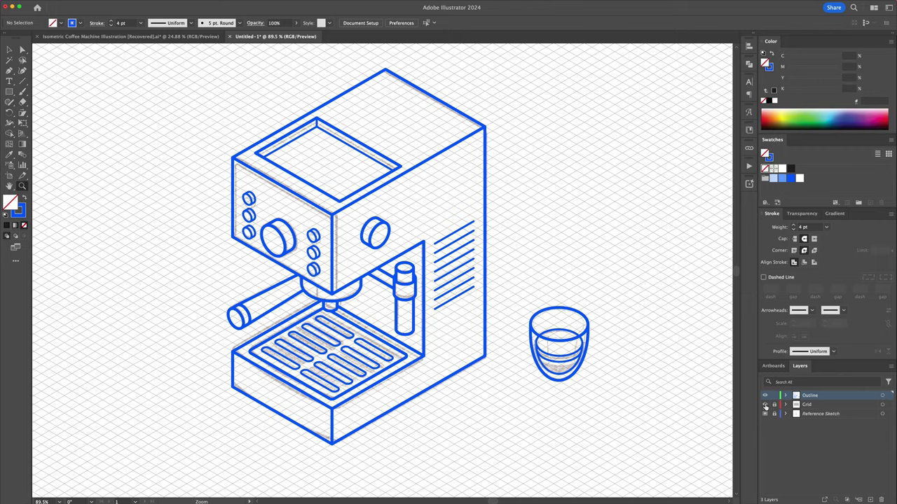
pyautogui.moveTo(765, 405); pyautogui.dragTo(765, 414)
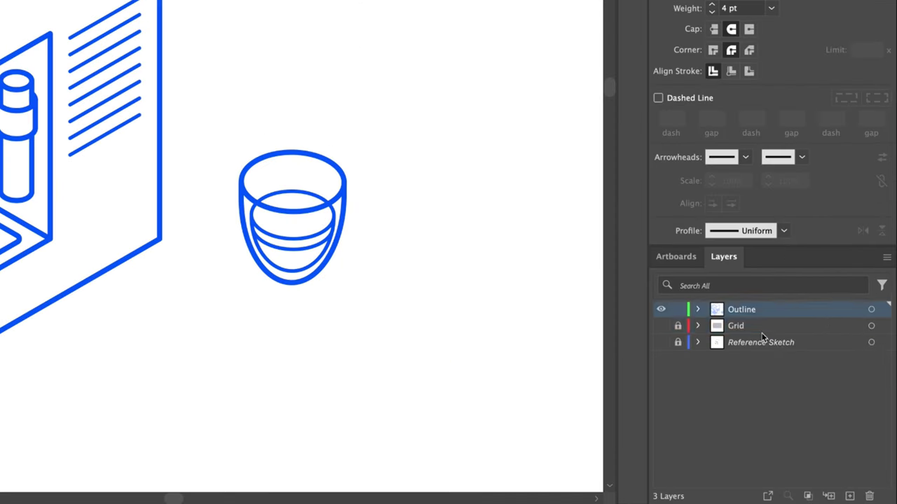
pyautogui.click(819, 405)
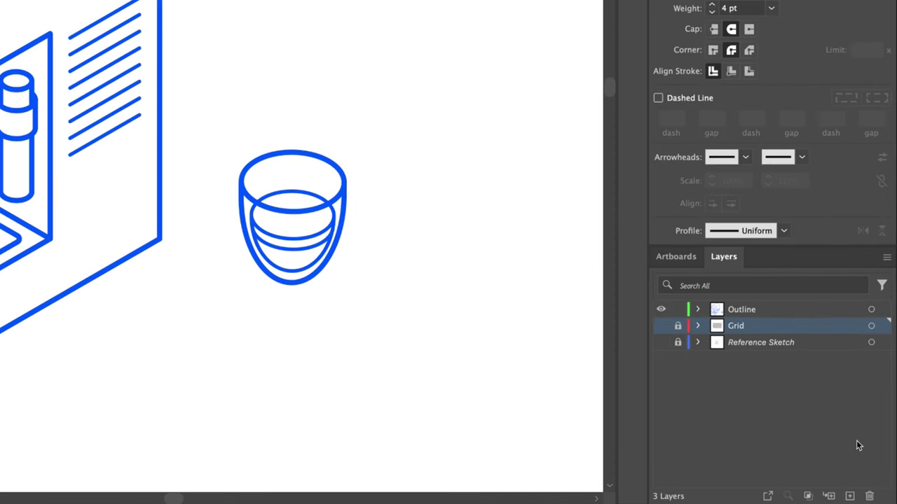
pyautogui.click(850, 496)
# Rename the new layer 'Colour' and copy all the outline artwork onto it
pyautogui.doubleClick(743, 328)
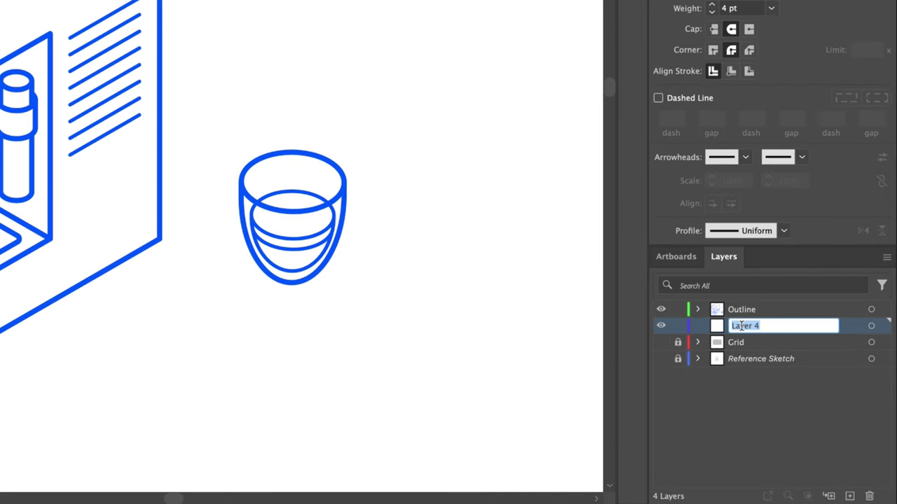
pyautogui.write('Colour')
pyautogui.press('Return')
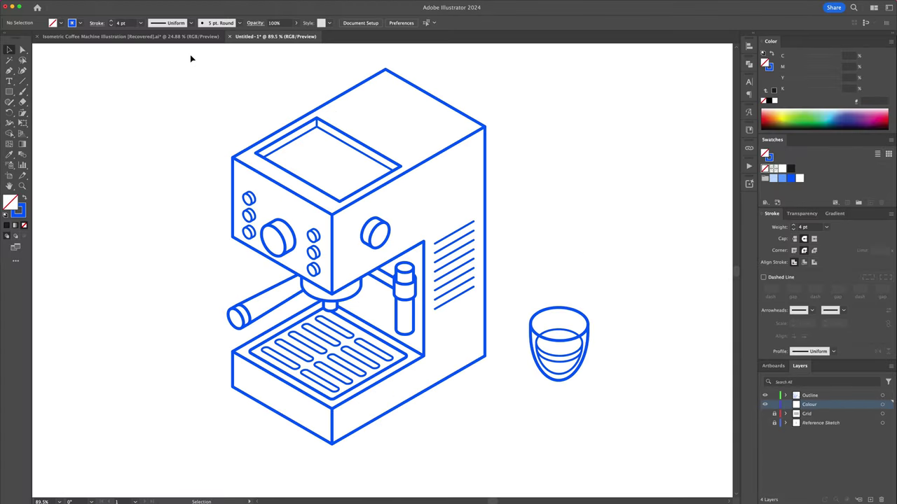
pyautogui.moveTo(190, 56); pyautogui.dragTo(617, 464)
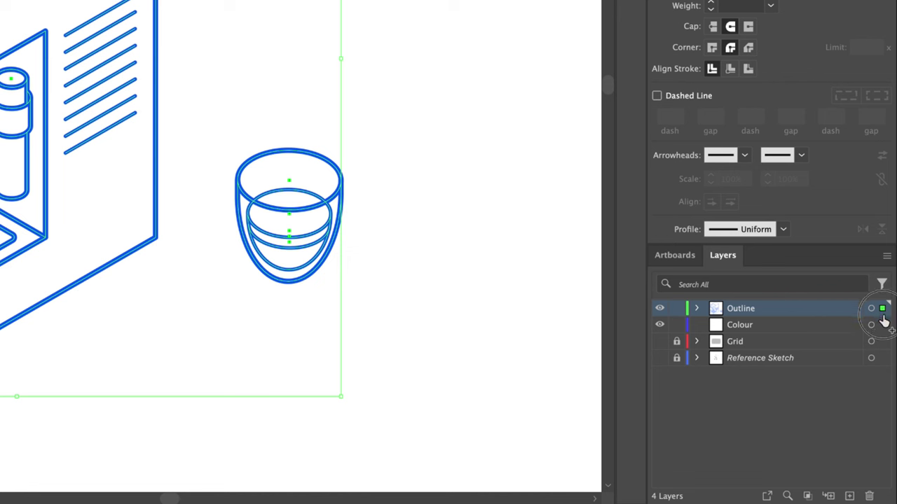
pyautogui.moveTo(883, 310); pyautogui.dragTo(883, 326)
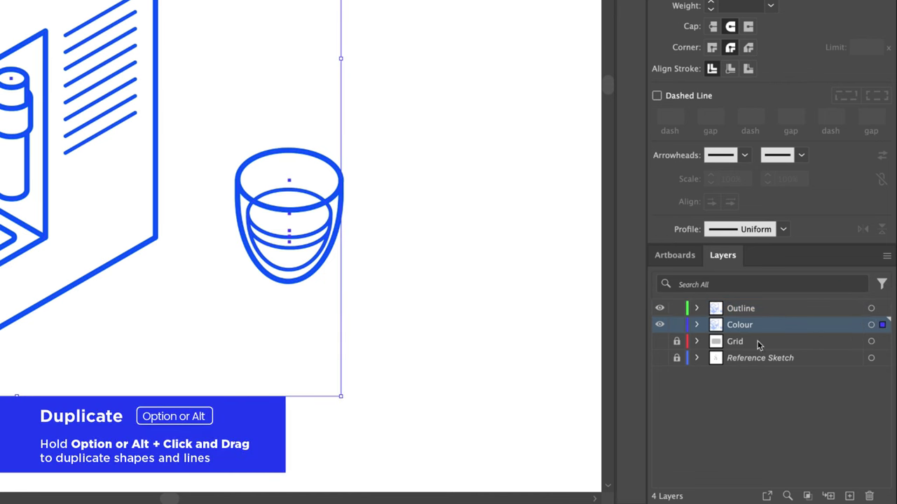
# Lock the Outline layer and leave the Colour layer unlocked
pyautogui.click(677, 325)
pyautogui.click(725, 316)
pyautogui.click(676, 309)
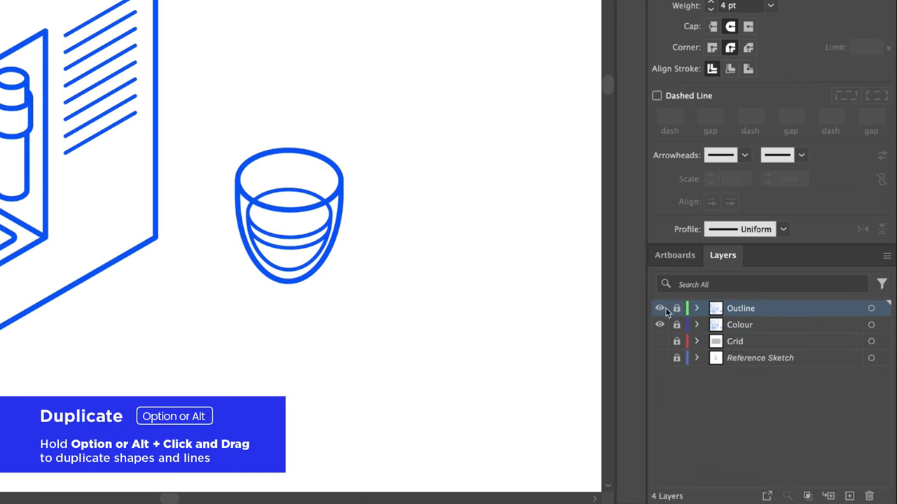
pyautogui.click(676, 325)
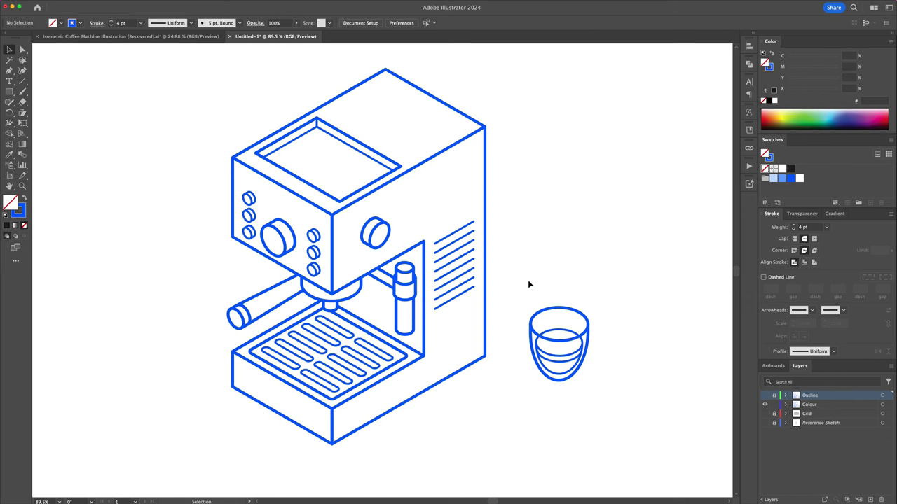
# Make the machine a Live Paint group and fill its top, side, knob and tray faces C0DAFF
pyautogui.moveTo(198, 63); pyautogui.dragTo(504, 460)
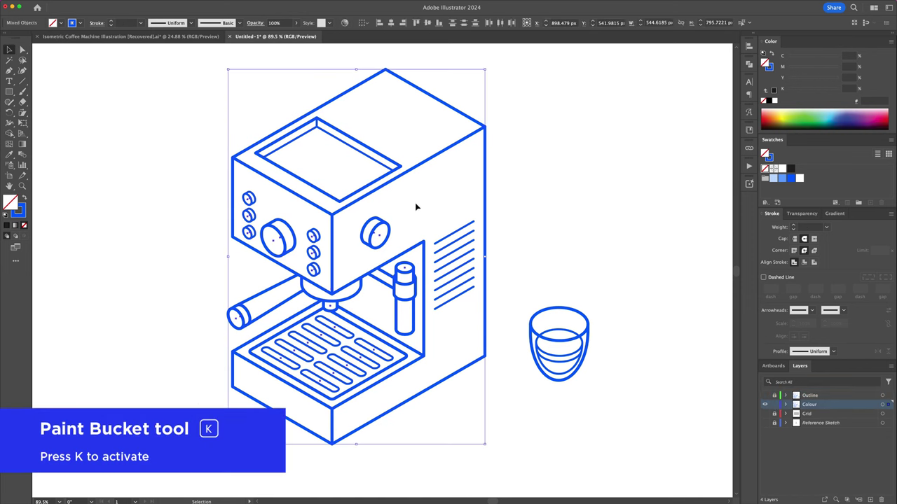
pyautogui.press('k')
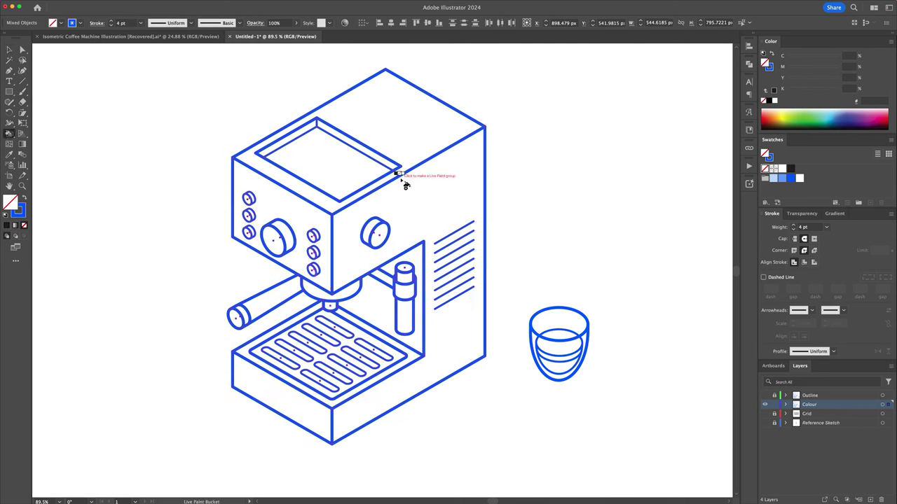
pyautogui.click(451, 197)
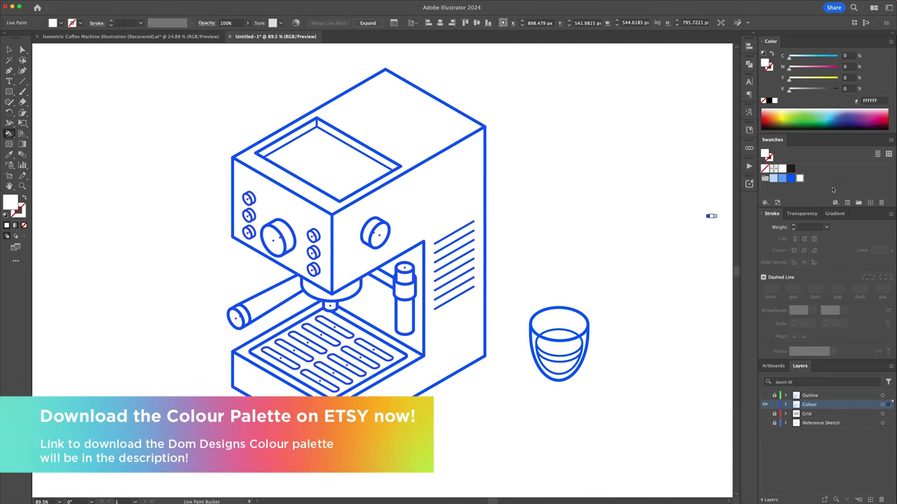
pyautogui.click(774, 179)
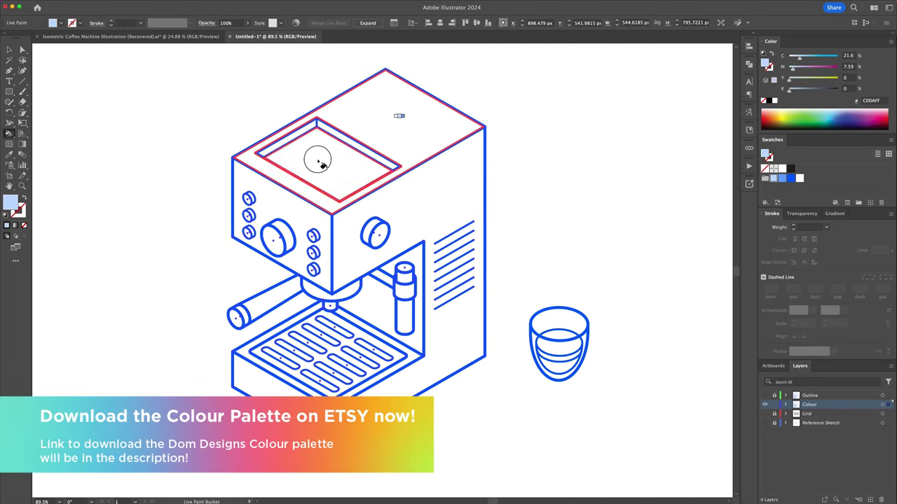
pyautogui.click(314, 156)
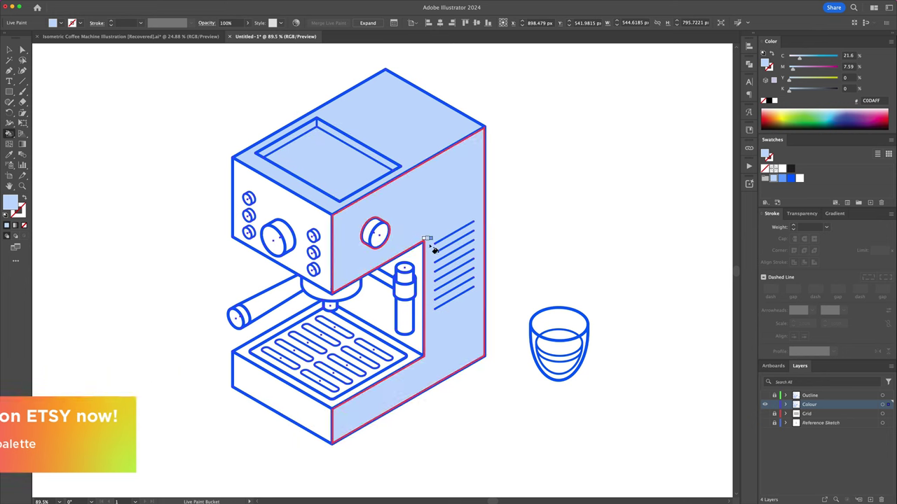
pyautogui.click(386, 277)
pyautogui.click(309, 231)
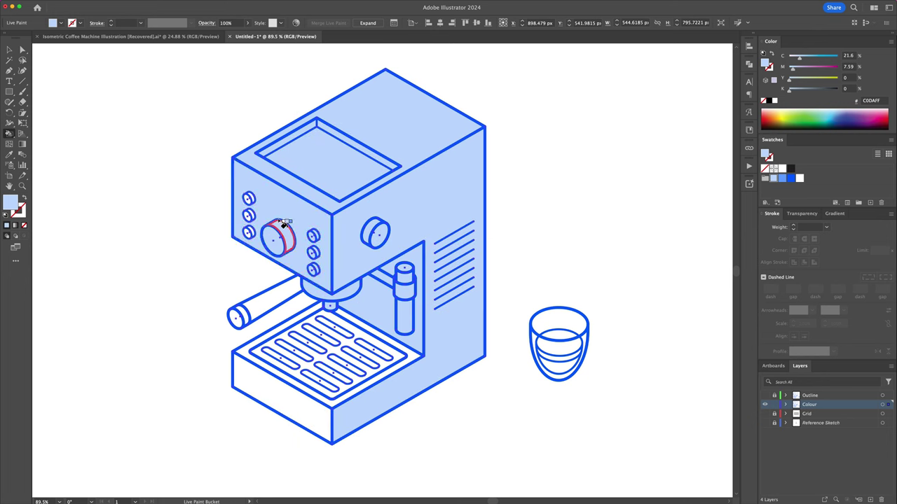
pyautogui.click(315, 385)
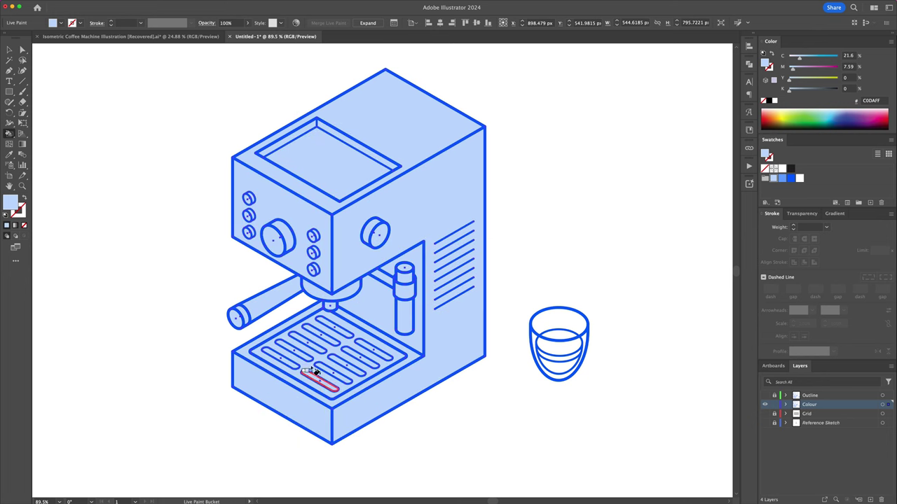
# Paint the top, front panel, knobs, steam-wand cap and base front faces white
pyautogui.click(798, 178)
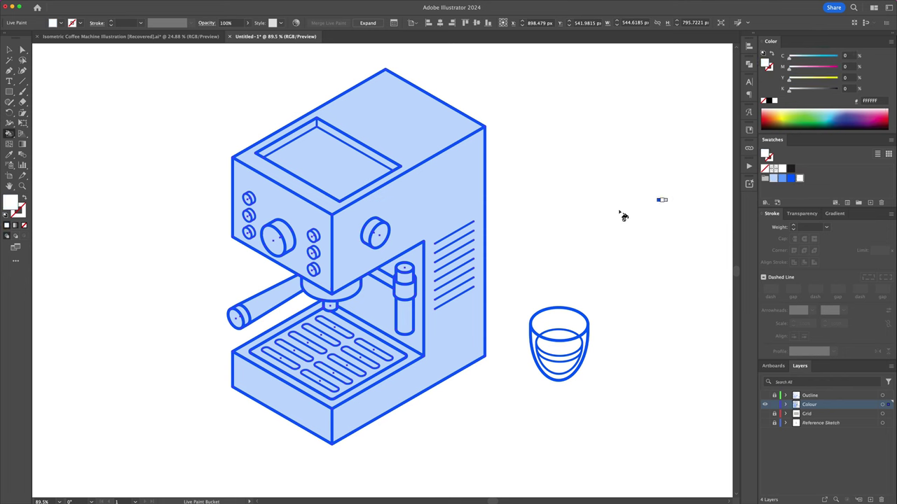
pyautogui.click(405, 133)
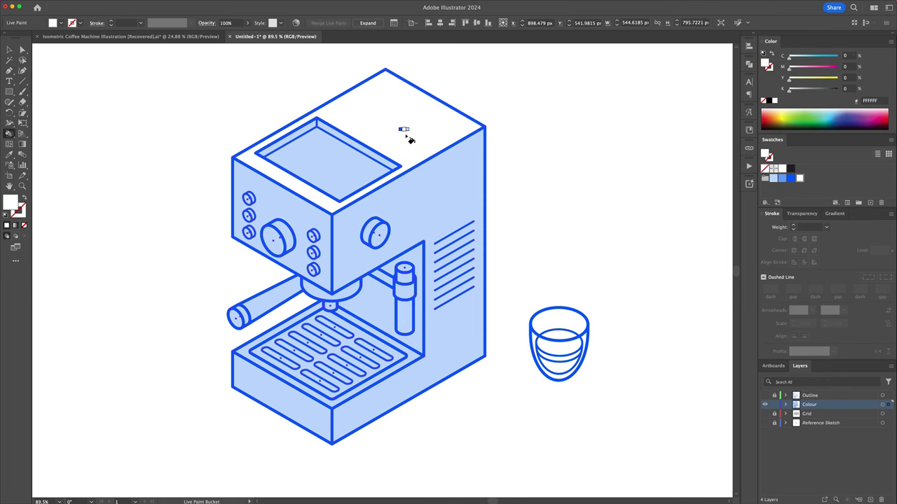
pyautogui.click(297, 208)
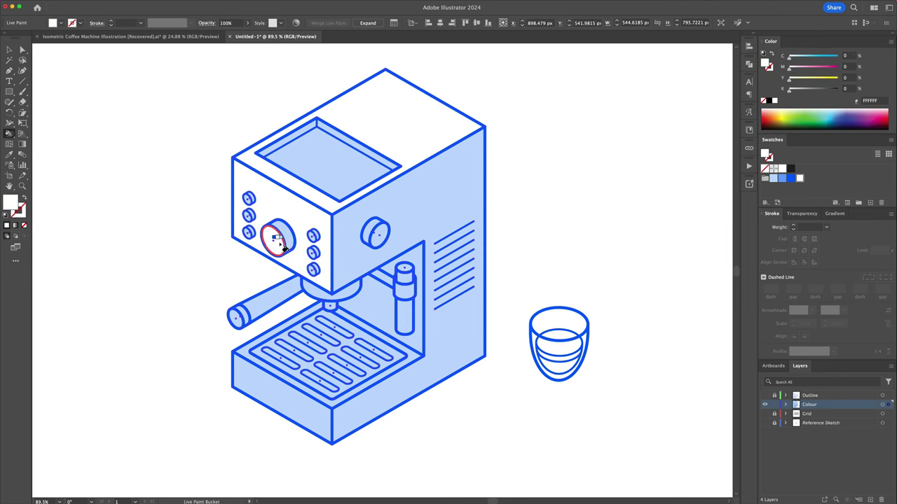
pyautogui.click(249, 199)
pyautogui.click(247, 233)
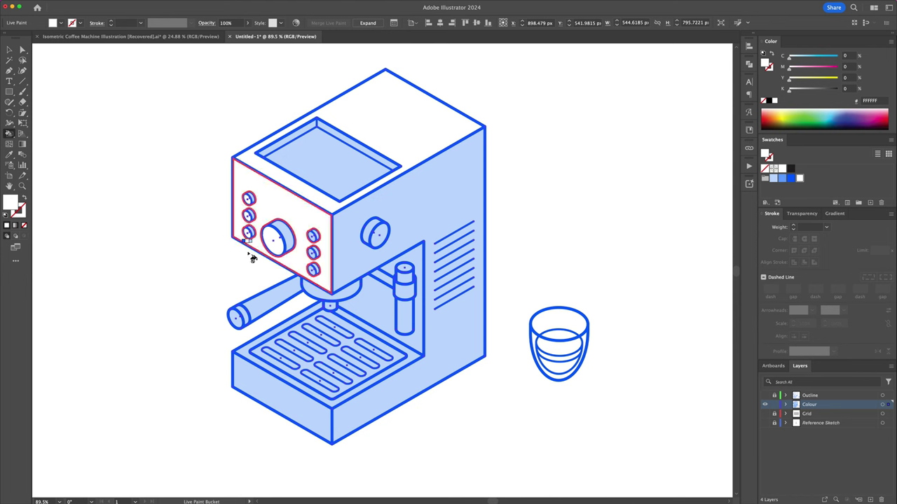
pyautogui.click(256, 315)
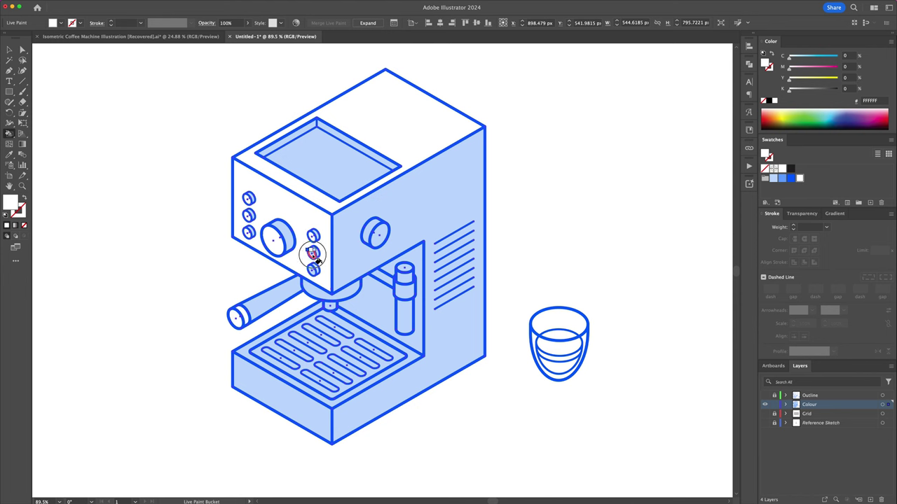
pyautogui.click(313, 254)
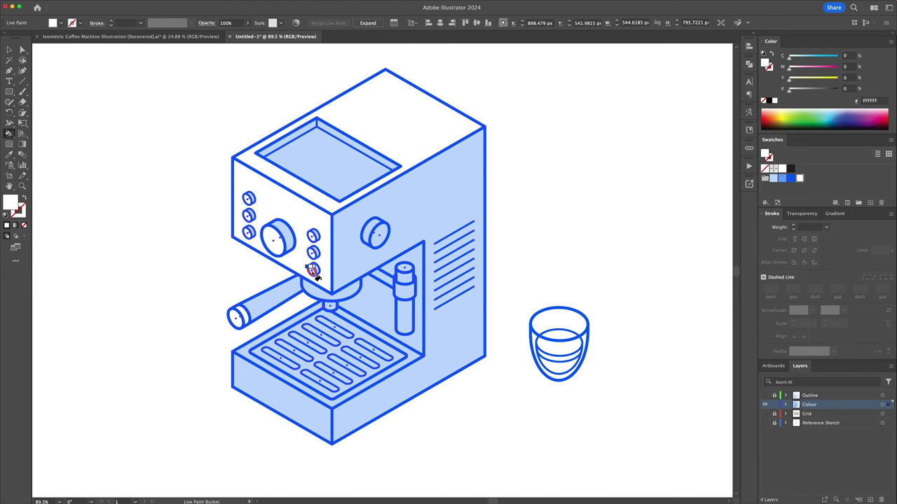
pyautogui.click(372, 239)
pyautogui.click(364, 152)
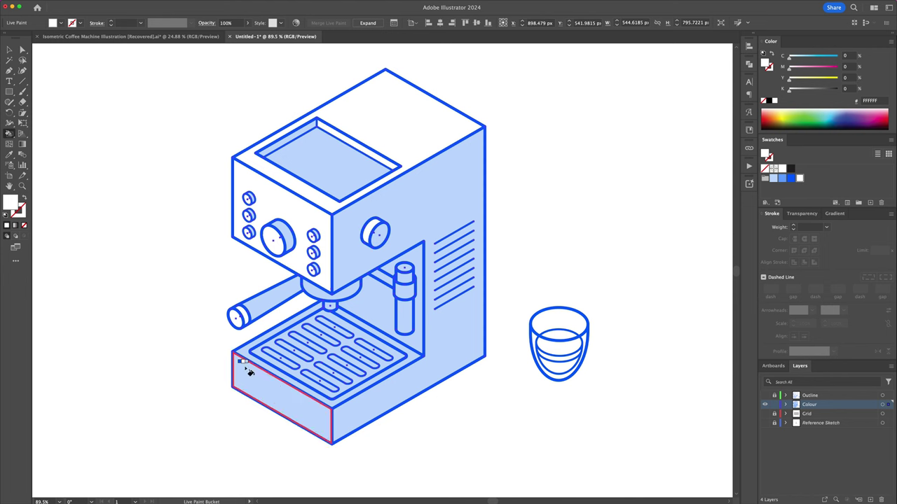
pyautogui.click(247, 362)
pyautogui.click(248, 355)
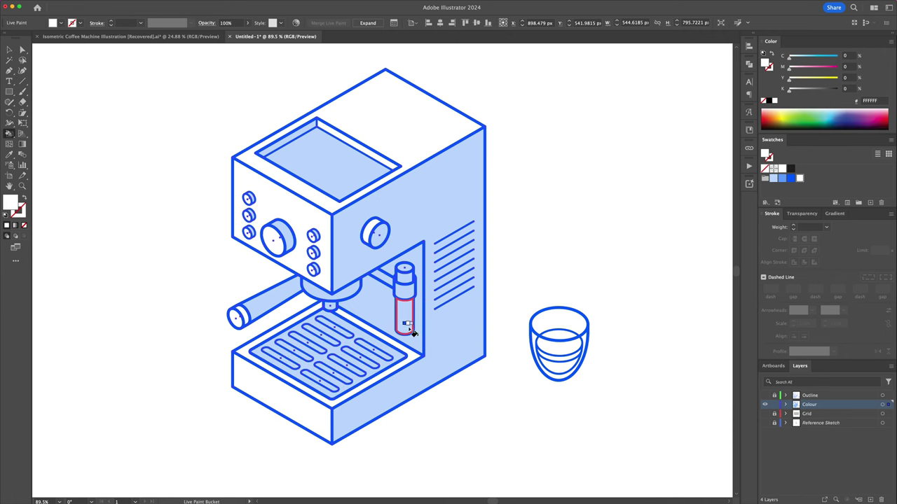
pyautogui.click(782, 178)
# Fill the steam-pipe cavity, screen's upper-left bevel and the drip-tray slots with 66A4FF
pyautogui.click(418, 260)
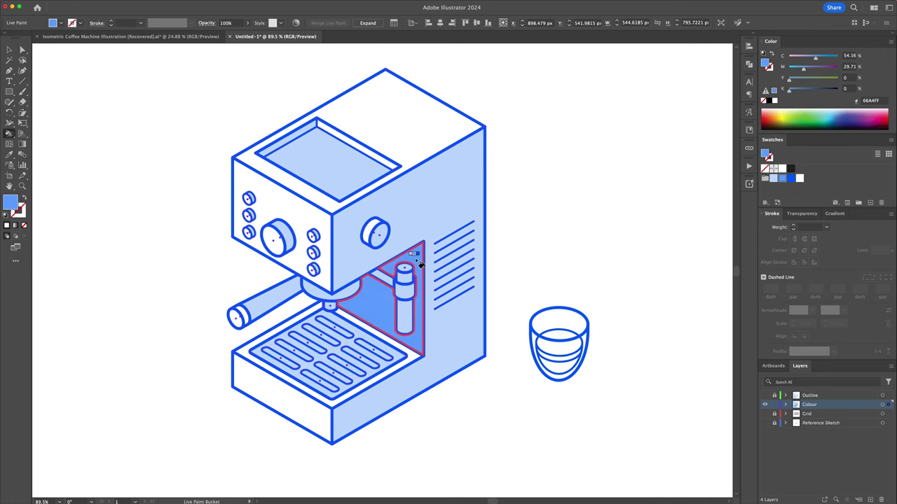
pyautogui.click(289, 142)
pyautogui.click(377, 356)
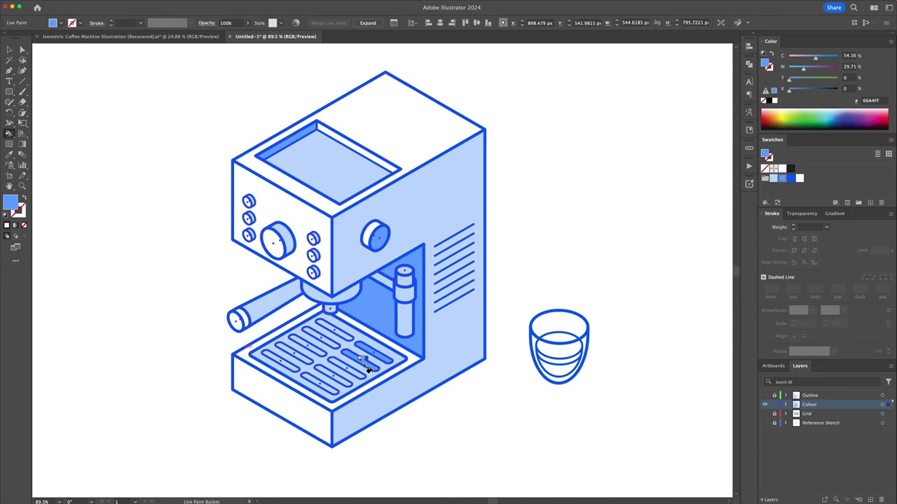
pyautogui.click(356, 376)
pyautogui.click(340, 384)
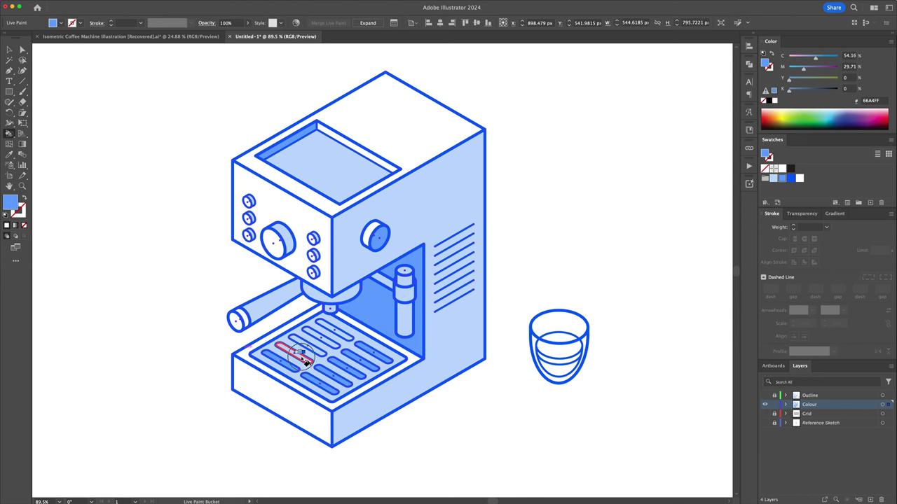
pyautogui.click(334, 348)
pyautogui.click(8, 50)
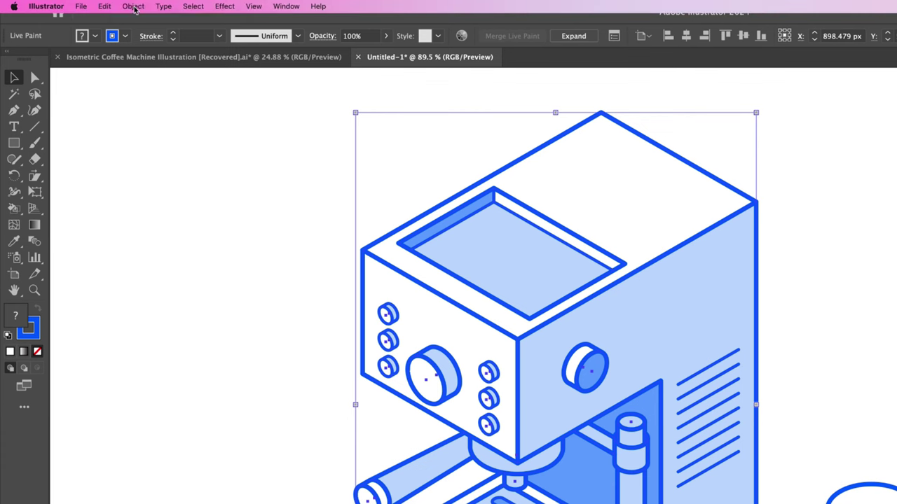
# Expand the Live Paint, ungroup it, and delete the duplicate outline strokes
pyautogui.click(84, 3)
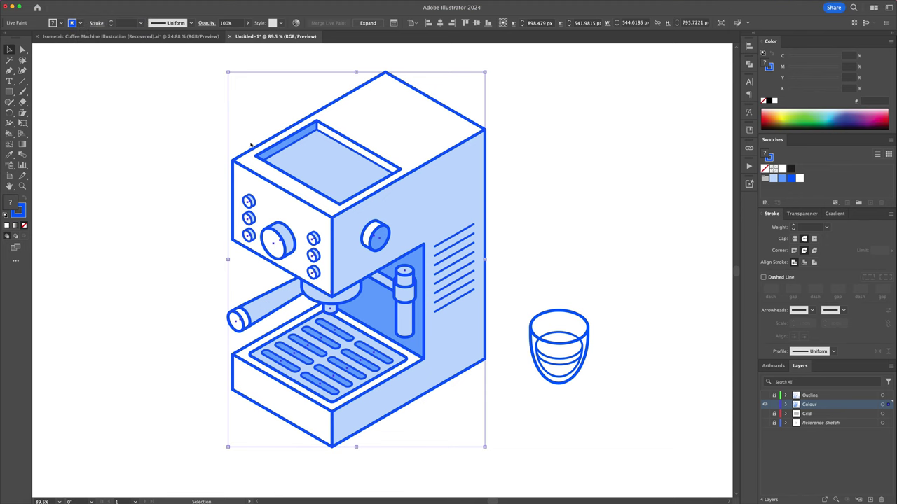
pyautogui.click(477, 311)
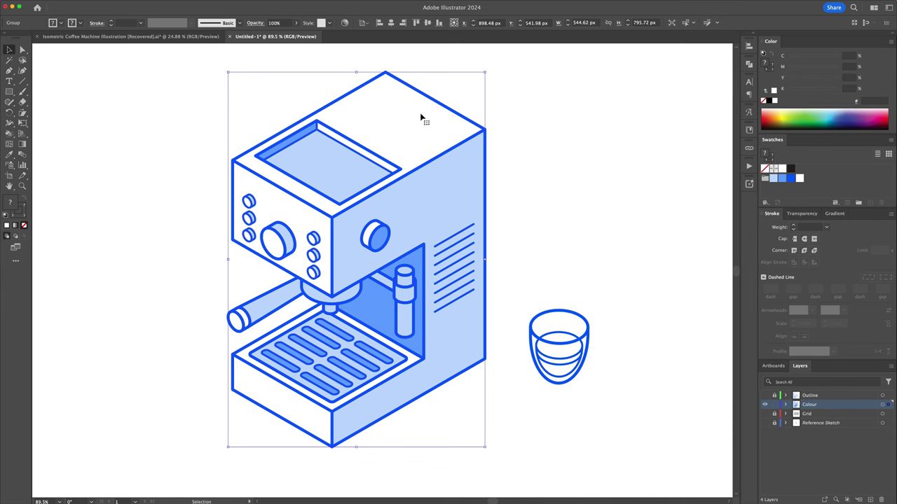
pyautogui.rightClick(418, 91)
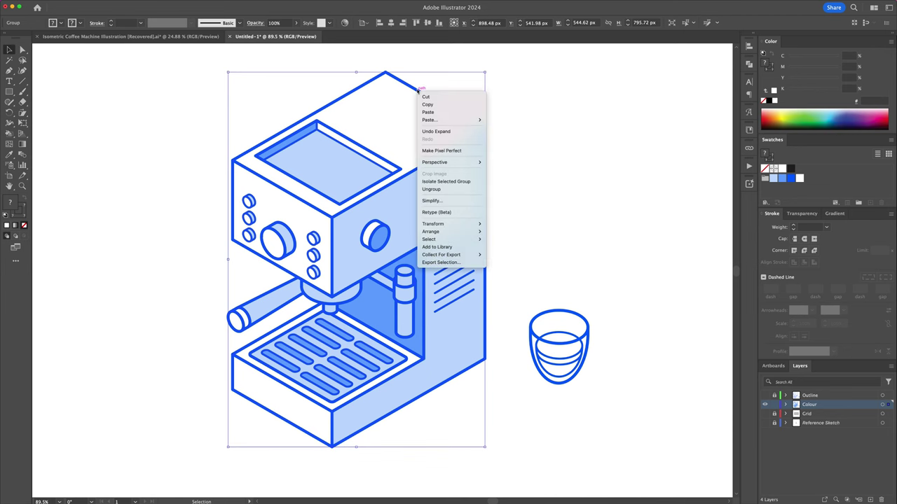
pyautogui.click(439, 190)
pyautogui.click(514, 174)
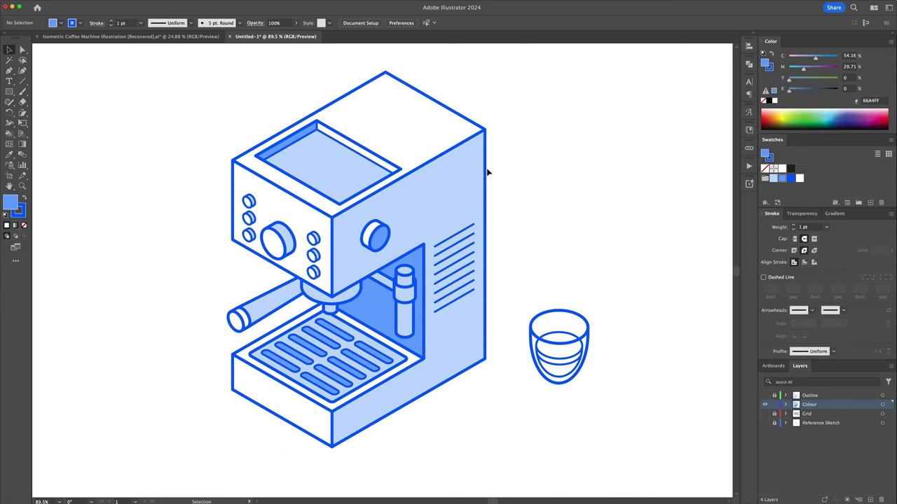
pyautogui.moveTo(487, 173); pyautogui.dragTo(367, 172)
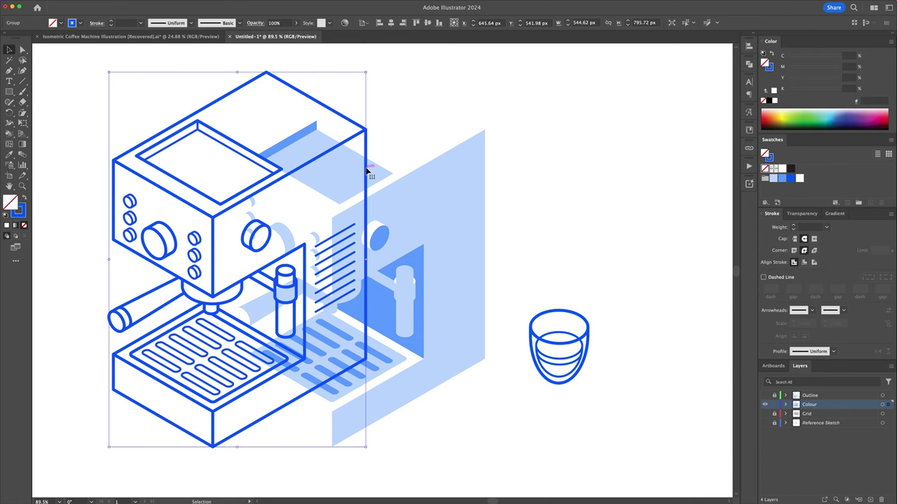
pyautogui.press('Delete')
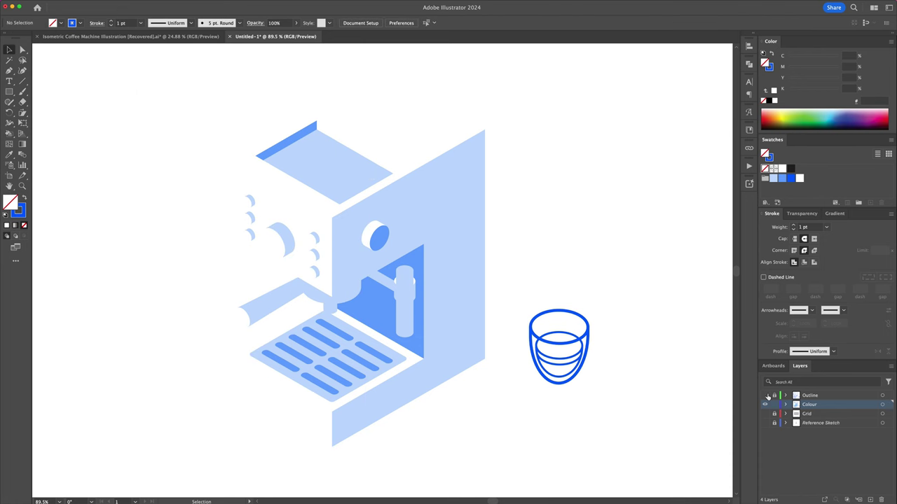
# Show the Outline layer again and ungroup the coffee machine pieces
pyautogui.click(765, 396)
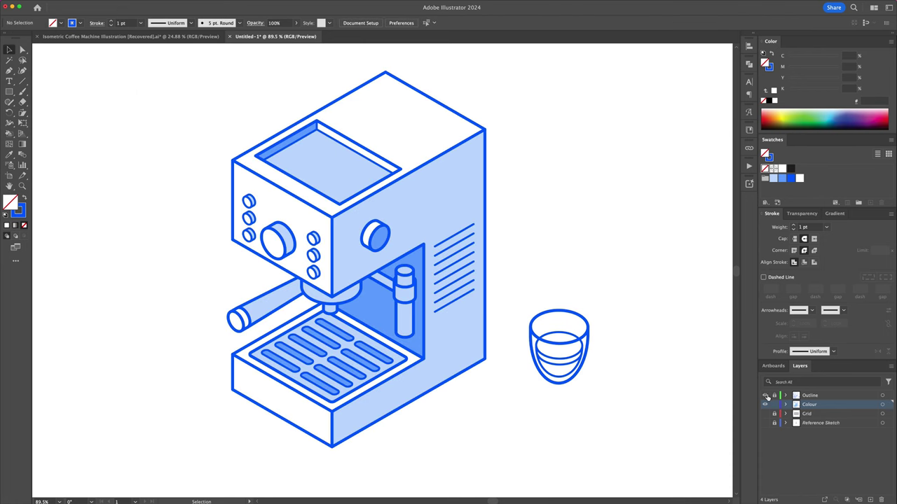
pyautogui.click(421, 221)
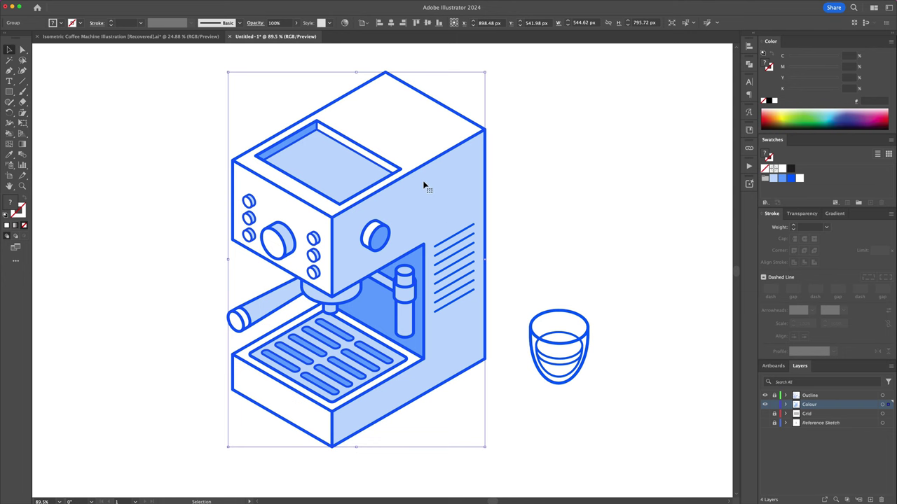
pyautogui.rightClick(424, 185)
pyautogui.click(448, 282)
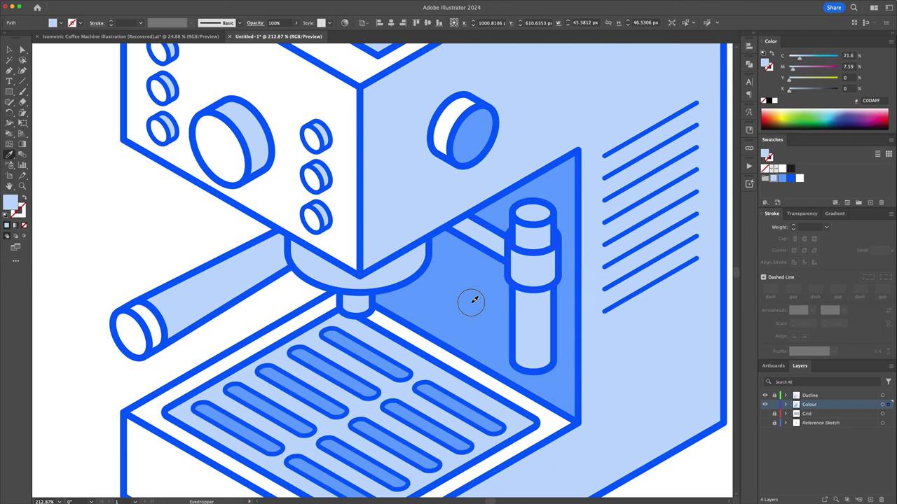
# Draw a white rectangle over the bowl's left half and split off a 33.33 × 47.31 px piece with Shape Builder
pyautogui.click(471, 300)
pyautogui.press('v')
pyautogui.hotkey('ctrl', 'shift', 'a')
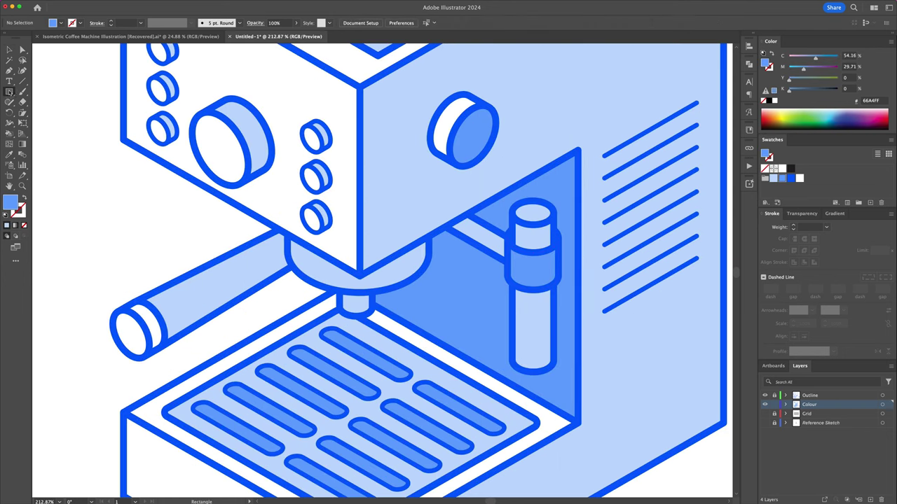
pyautogui.press('m')
pyautogui.press('v')
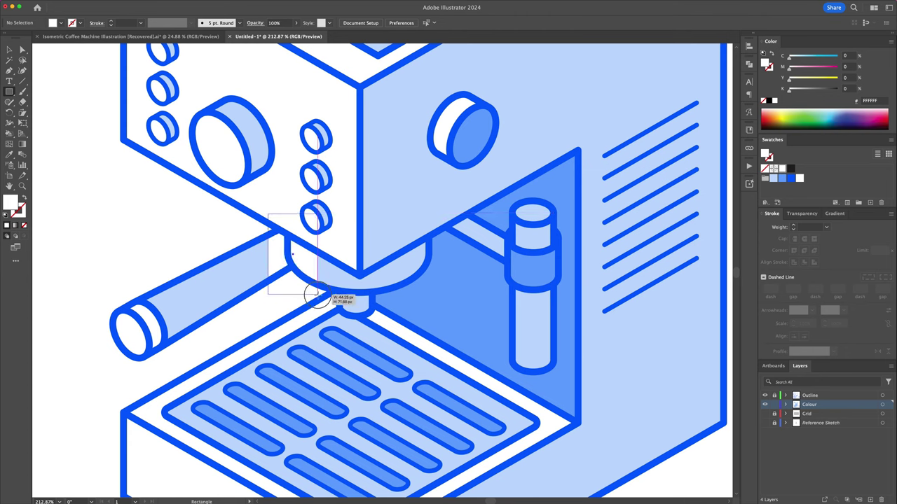
pyautogui.moveTo(271, 300); pyautogui.dragTo(330, 211)
pyautogui.hotkey('shift', 'm')
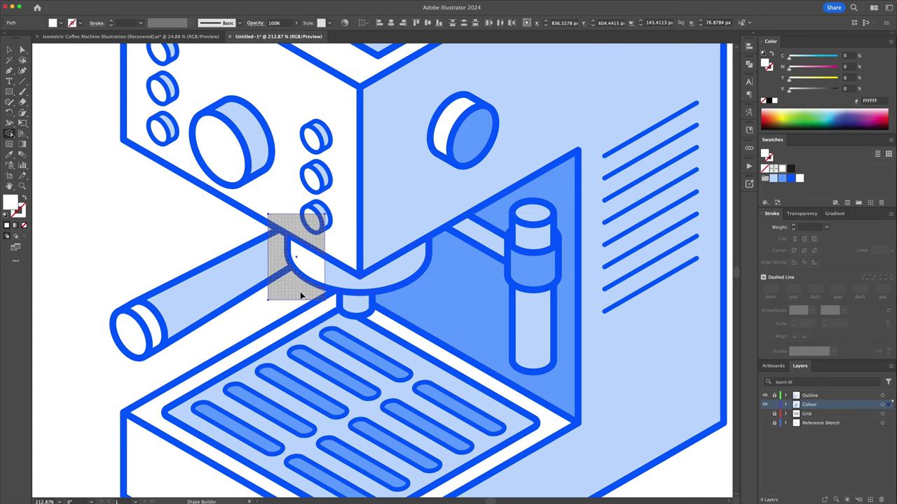
pyautogui.click(300, 290)
pyautogui.press('a')
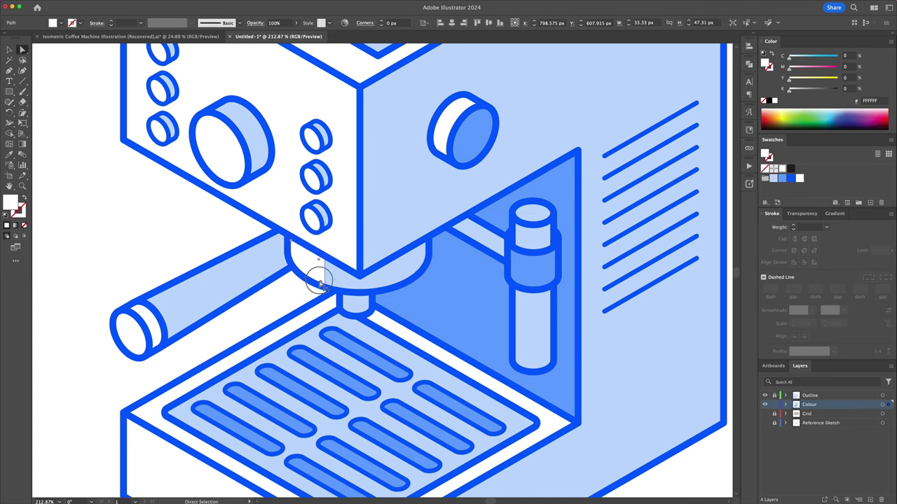